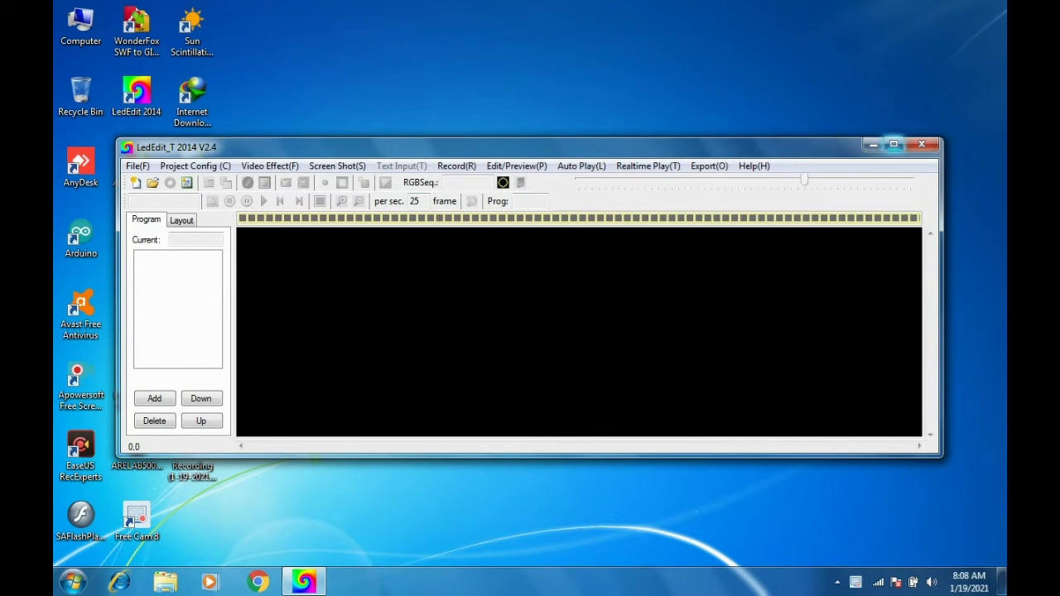
Step: Maximize the LedEdit window and create a new project for the T-1000S-WS2811 controller in high speed mode, saved as Led1.pxb
{"action": "left_click", "coordinate": [893, 144]}
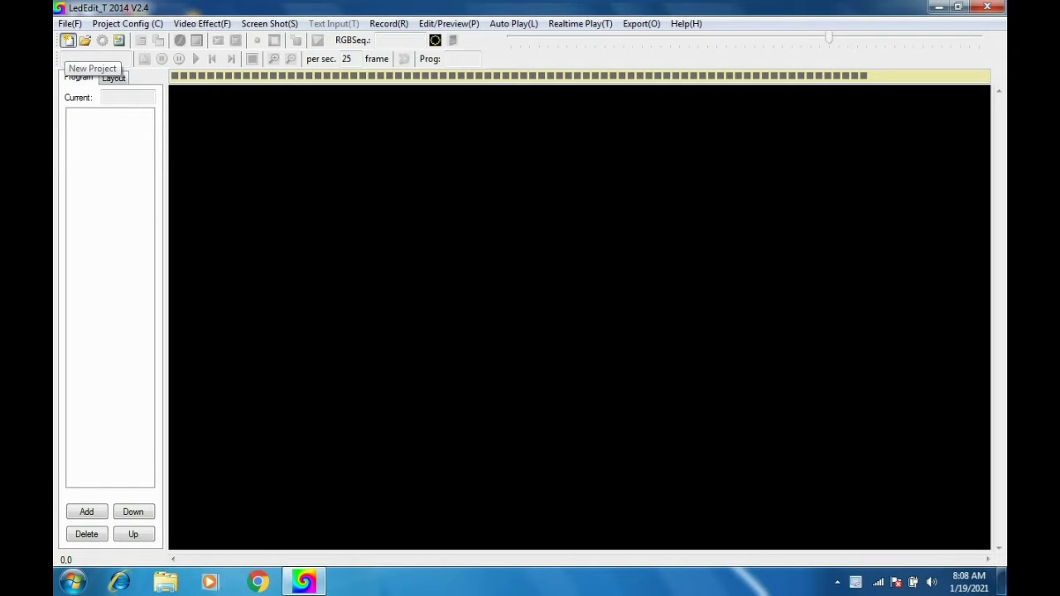
{"action": "left_click", "coordinate": [69, 40]}
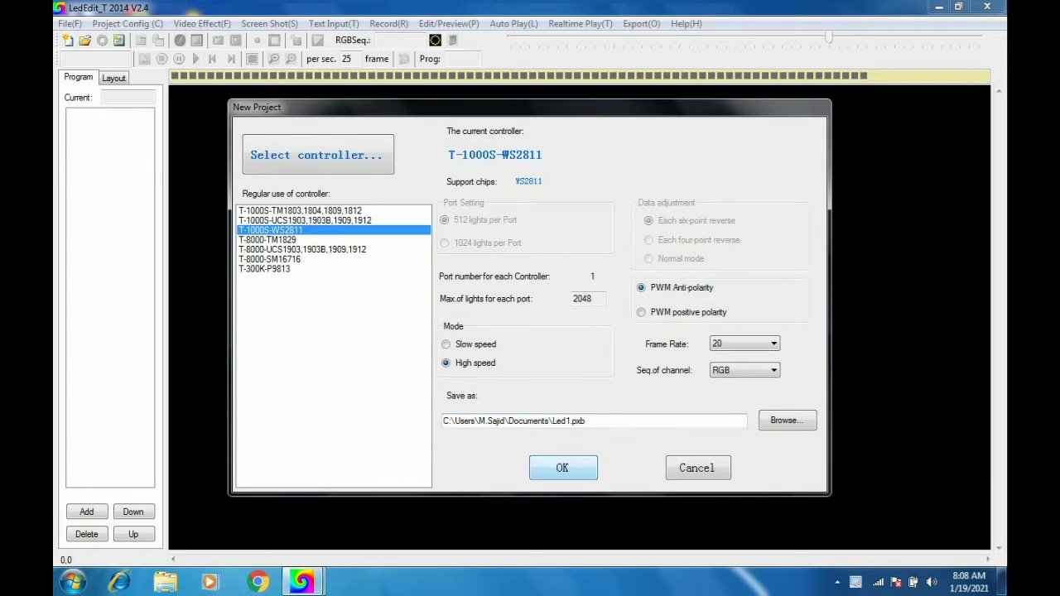
{"action": "left_click", "coordinate": [562, 468]}
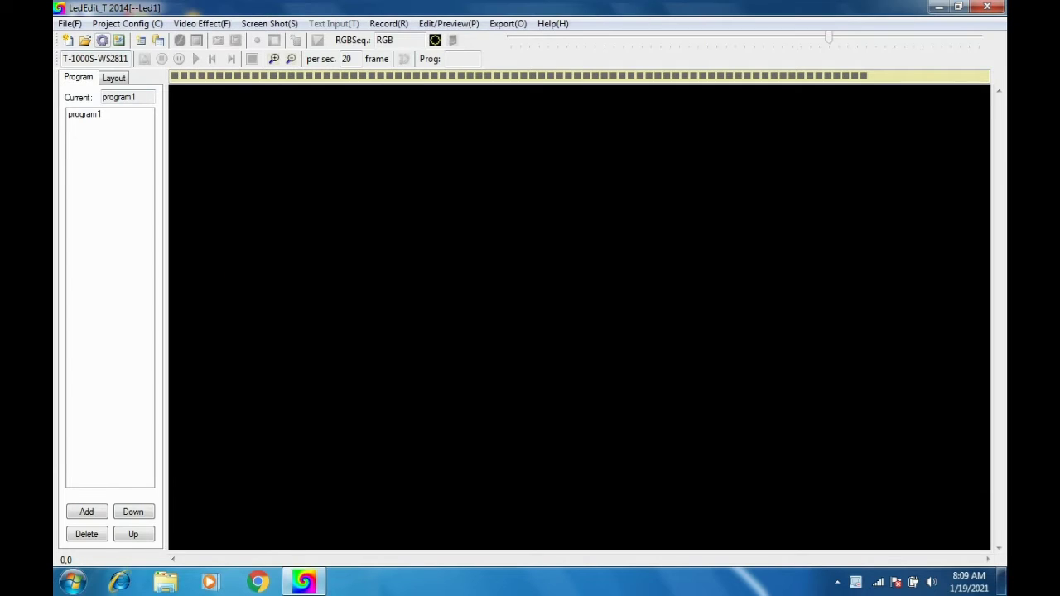
Step: Generate an automatic LED layout of 32 by 32 pixels with the On the left horizontal pattern
{"action": "left_click", "coordinate": [128, 24]}
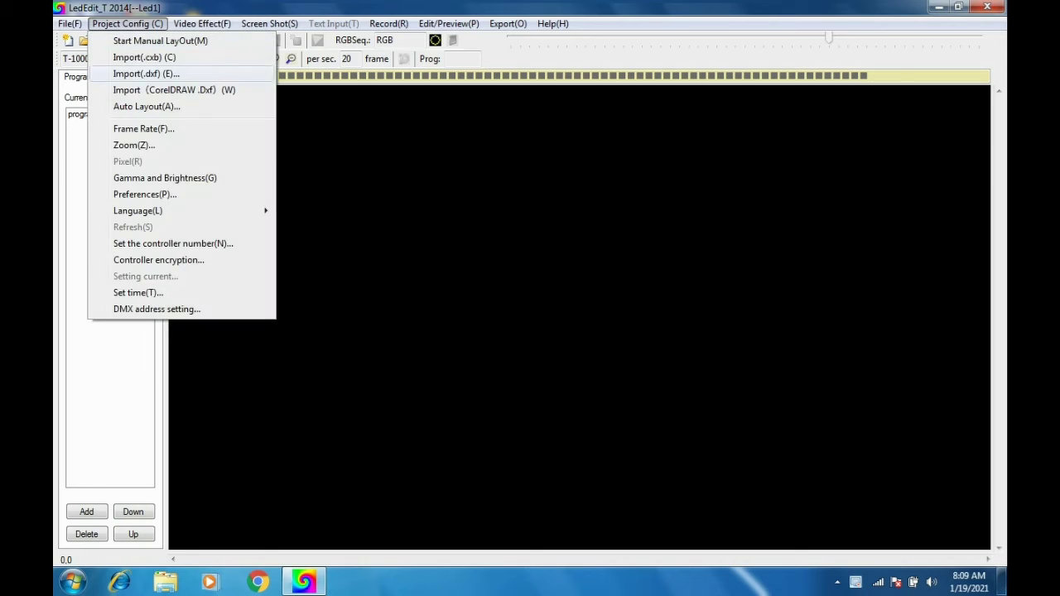
{"action": "left_click", "coordinate": [146, 106]}
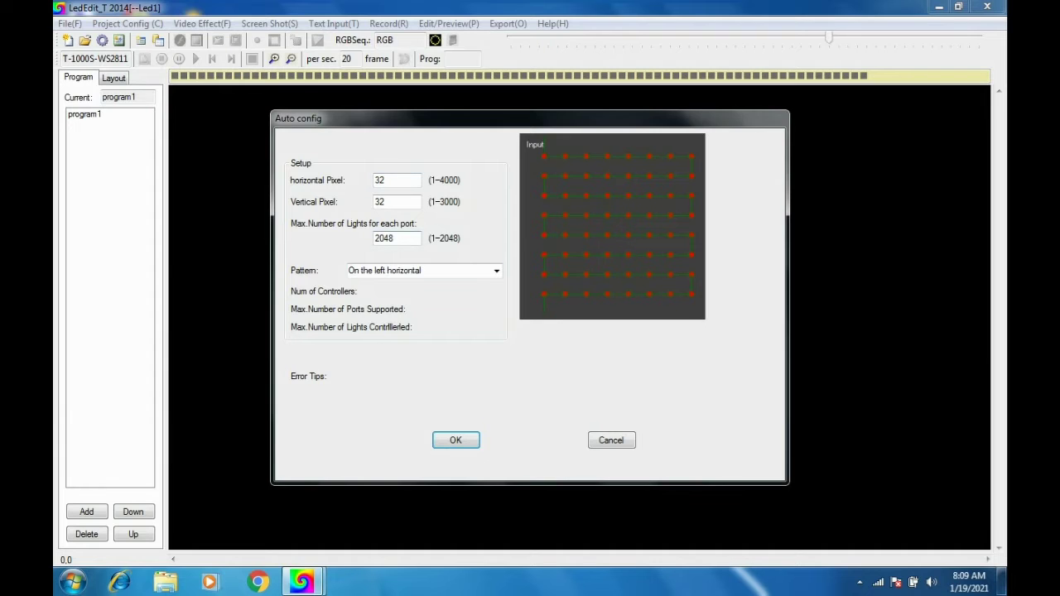
{"action": "key", "text": "Return"}
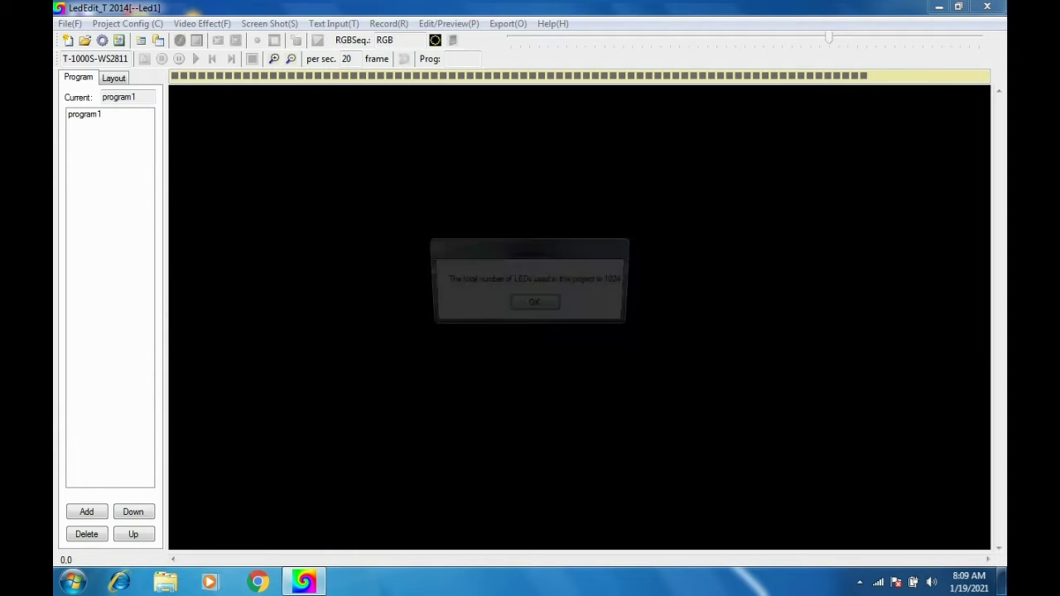
{"action": "key", "text": "Return"}
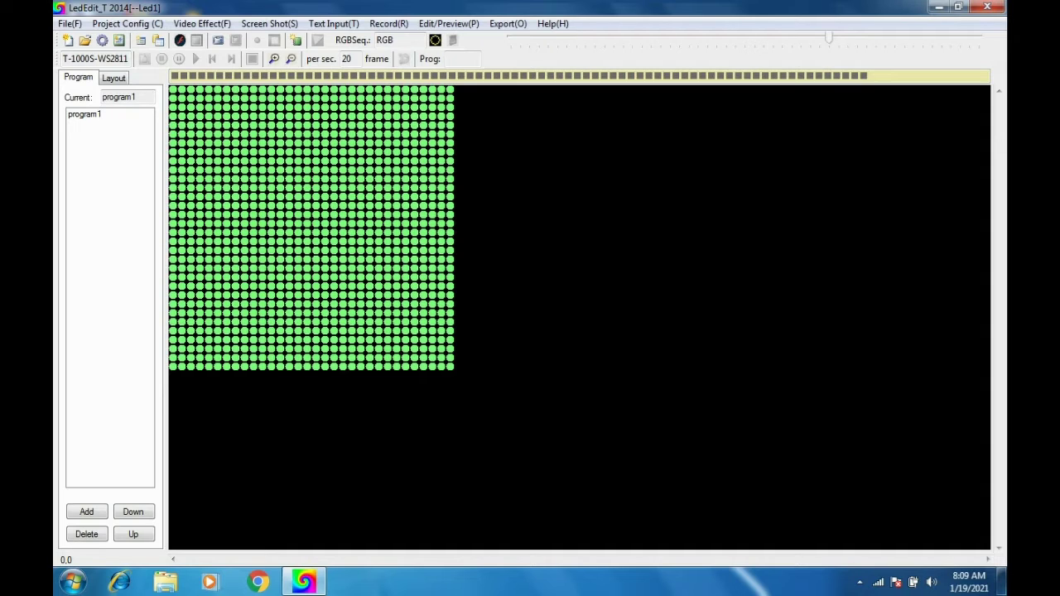
Step: Try playing the Elliptic diffusion effect and an SWF file from D:\New tol file\NEW SWF on the LED layout
{"action": "left_click", "coordinate": [202, 23]}
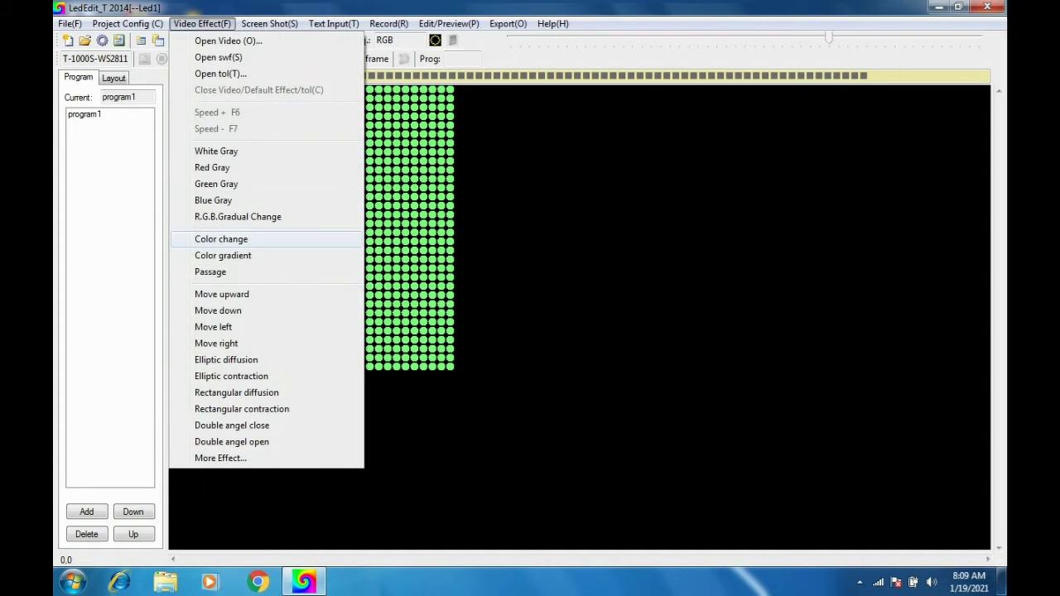
{"action": "left_click", "coordinate": [226, 359]}
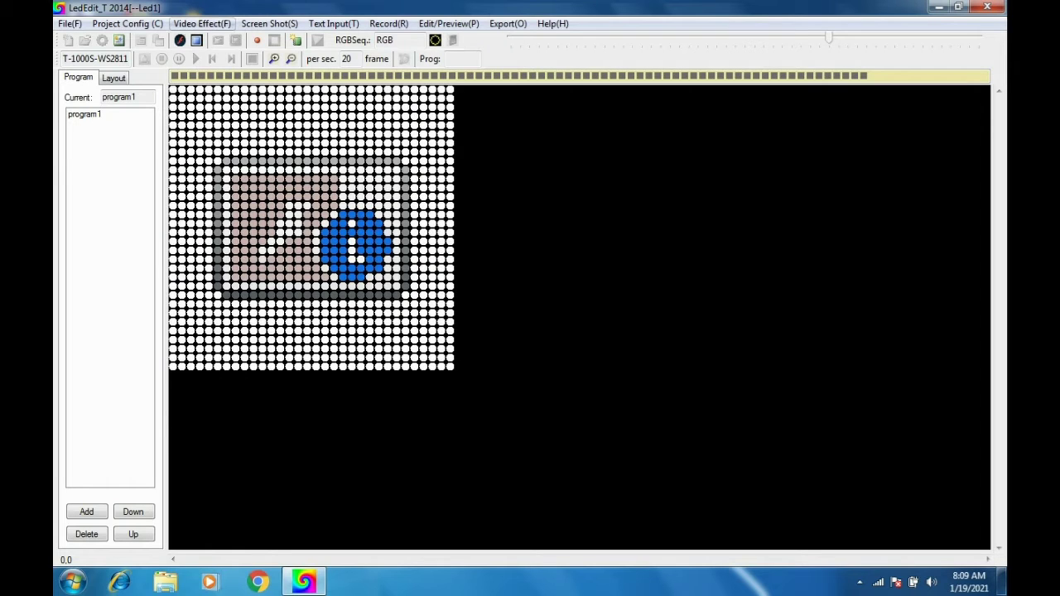
{"action": "left_click", "coordinate": [202, 23]}
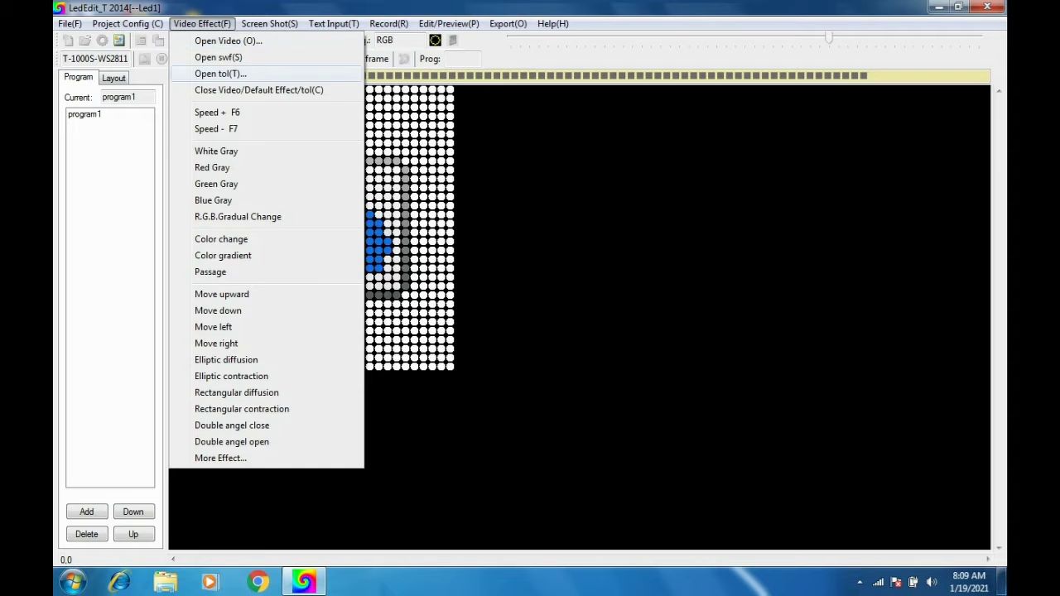
{"action": "left_click", "coordinate": [217, 57]}
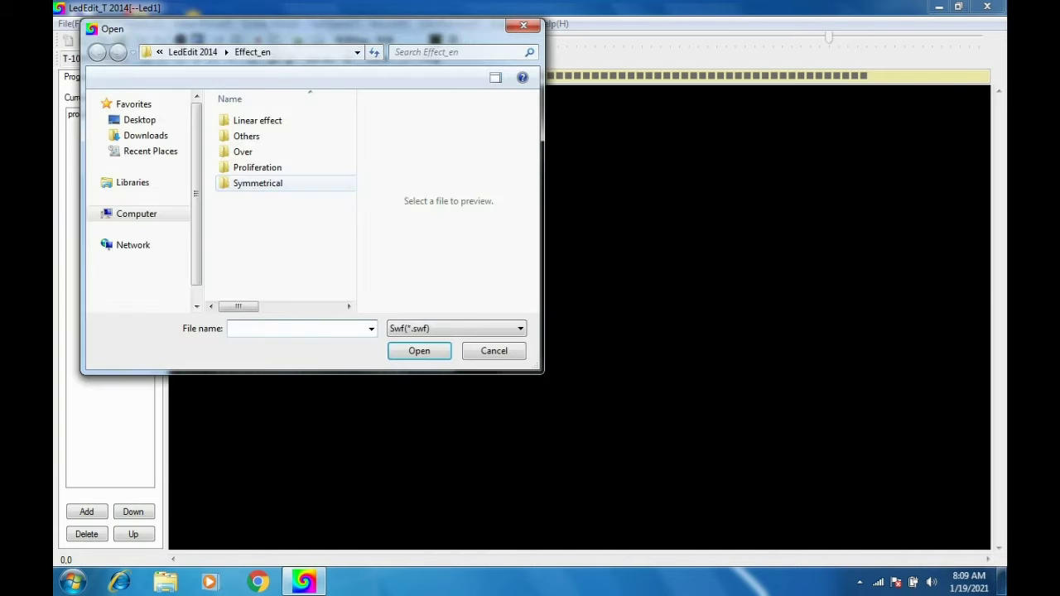
{"action": "left_click", "coordinate": [150, 306]}
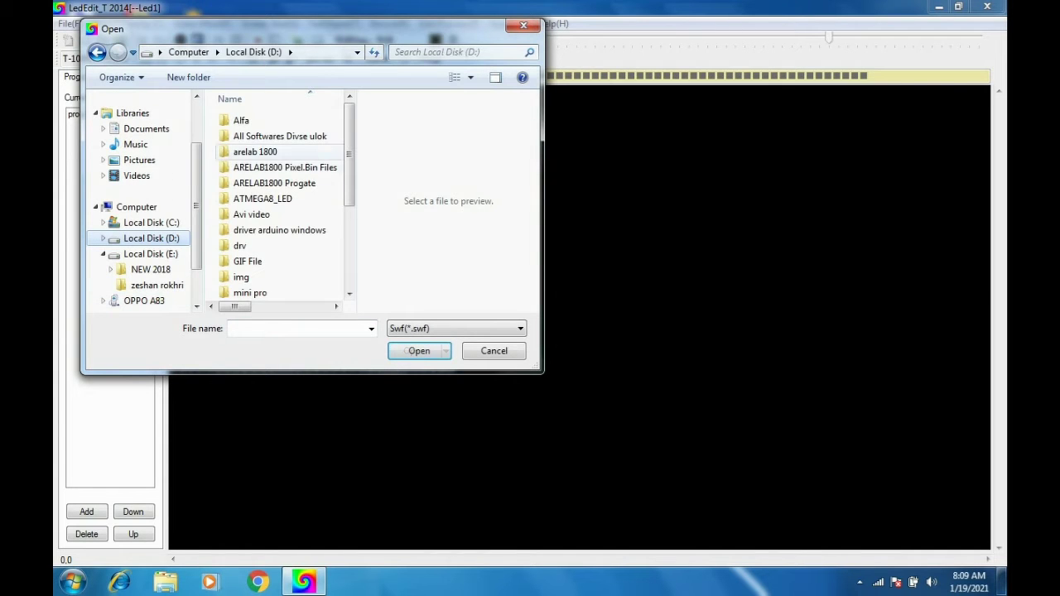
{"action": "scroll", "coordinate": [287, 202], "scroll_direction": "down", "scroll_amount": 3}
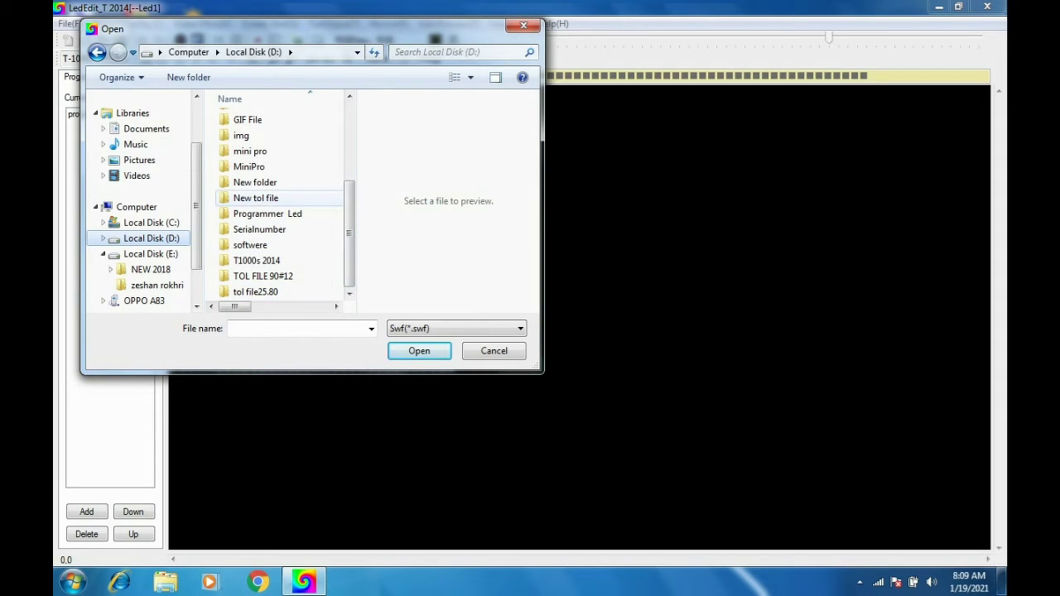
{"action": "double_click", "coordinate": [256, 198]}
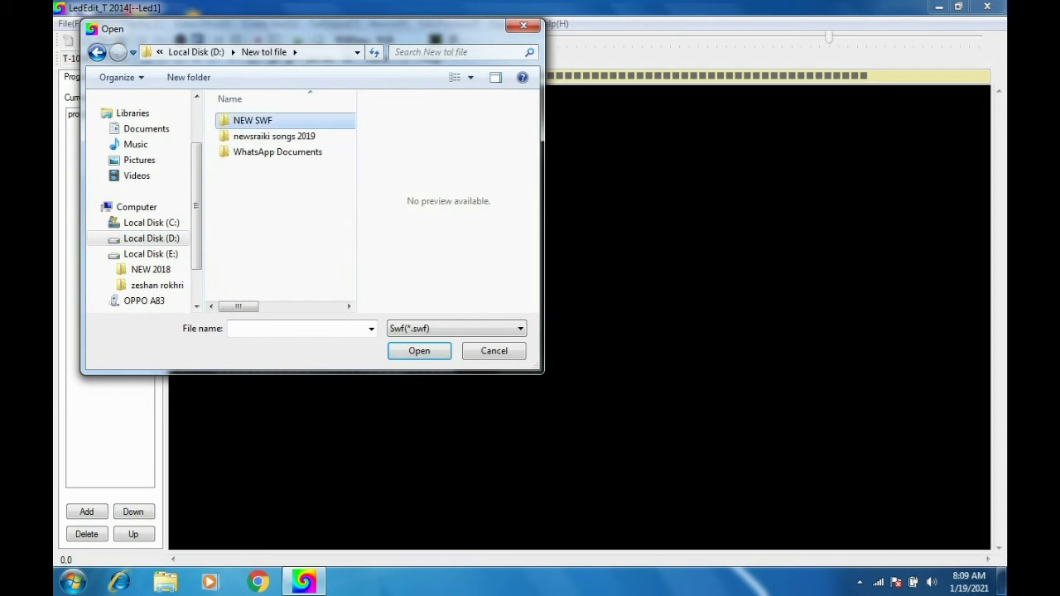
{"action": "double_click", "coordinate": [253, 120]}
{"action": "double_click", "coordinate": [255, 231]}
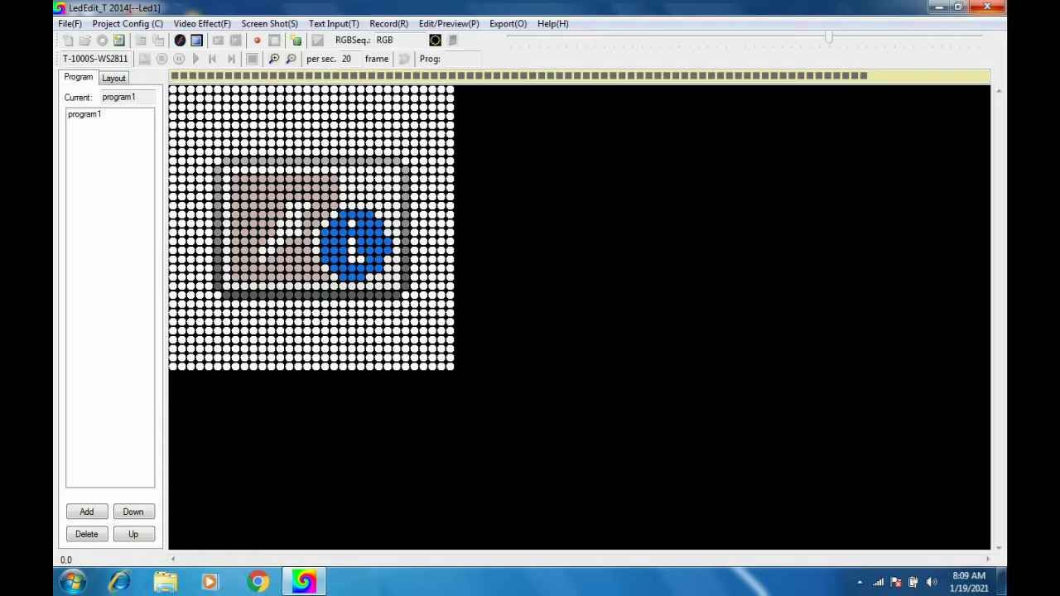
Step: Close LedEdit and refresh the Windows desktop
{"action": "left_click", "coordinate": [986, 7]}
{"action": "right_click", "coordinate": [532, 60]}
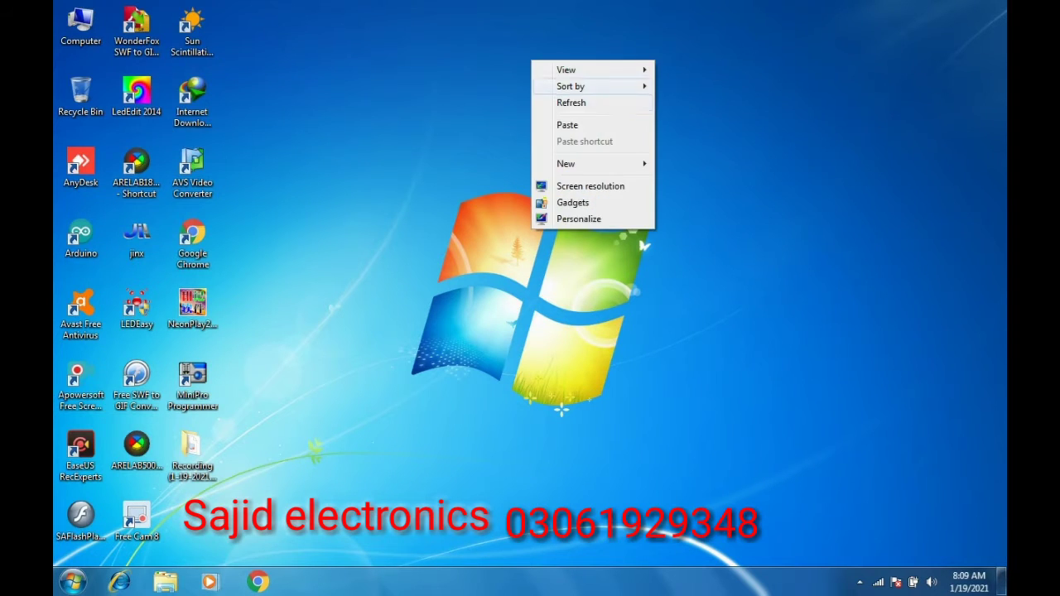
{"action": "left_click", "coordinate": [570, 103]}
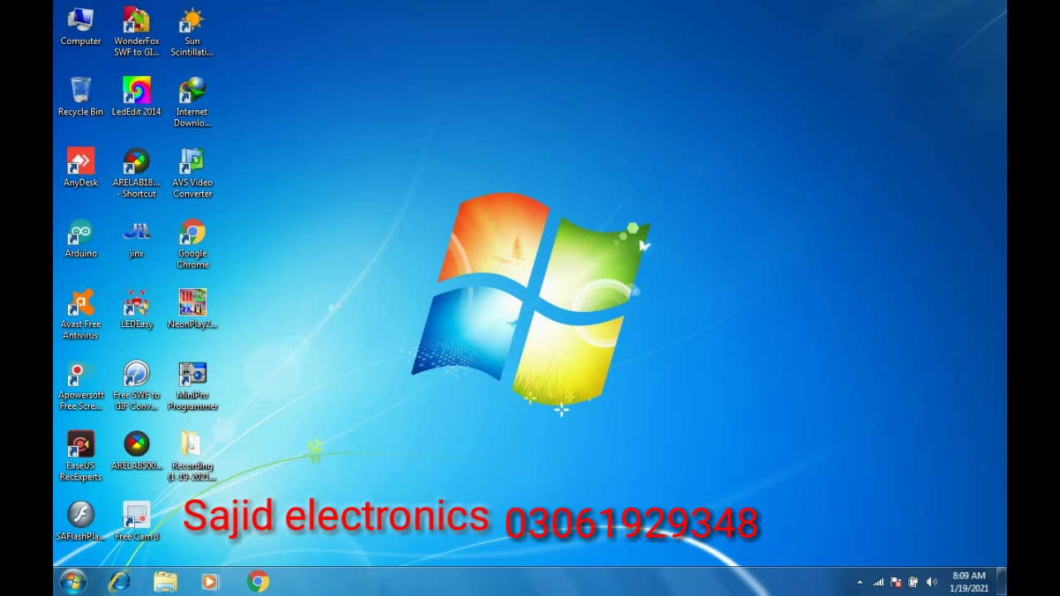
Step: Set the Windows system date back to September 1, 2020 in the date and time settings
{"action": "right_click", "coordinate": [968, 581]}
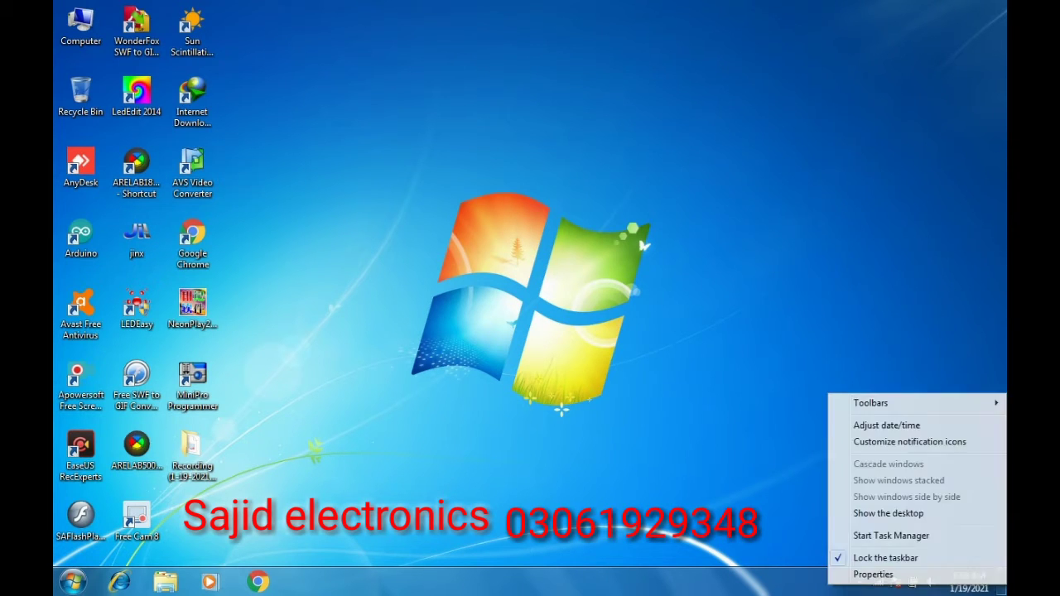
{"action": "left_click", "coordinate": [968, 582]}
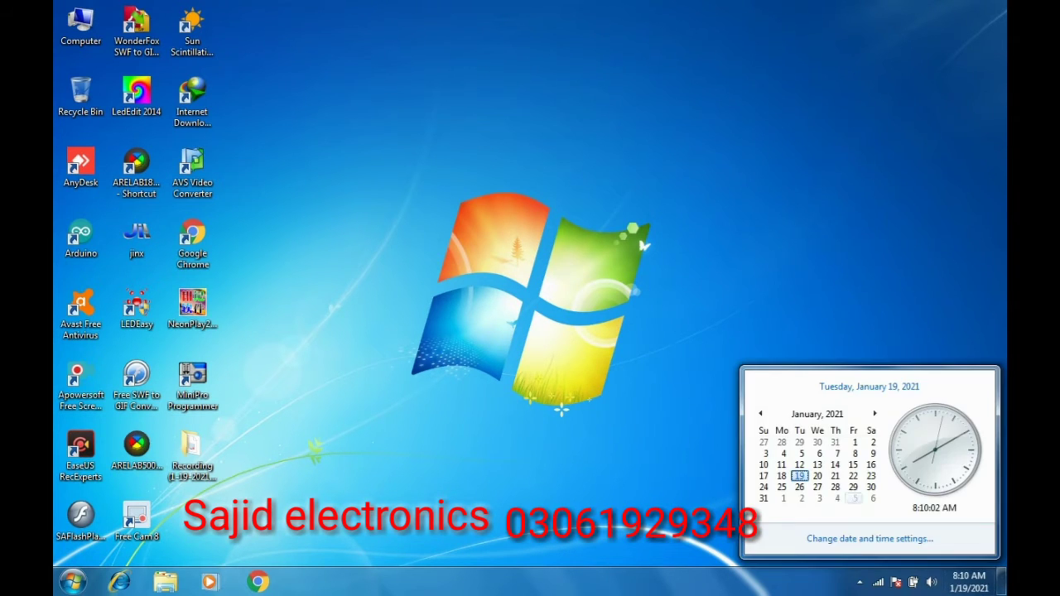
{"action": "left_click", "coordinate": [869, 539]}
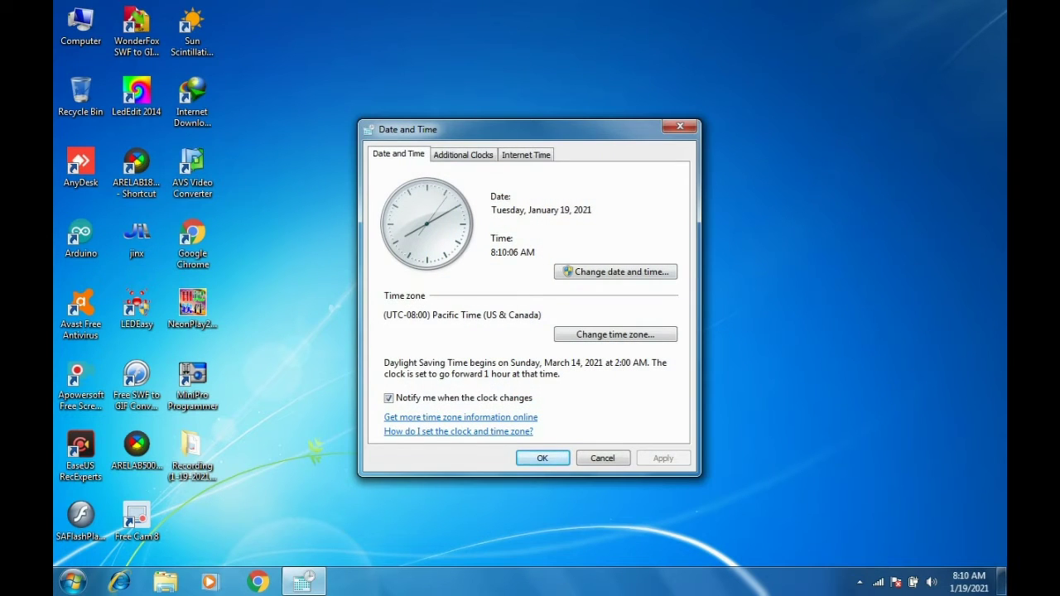
{"action": "left_click", "coordinate": [615, 272]}
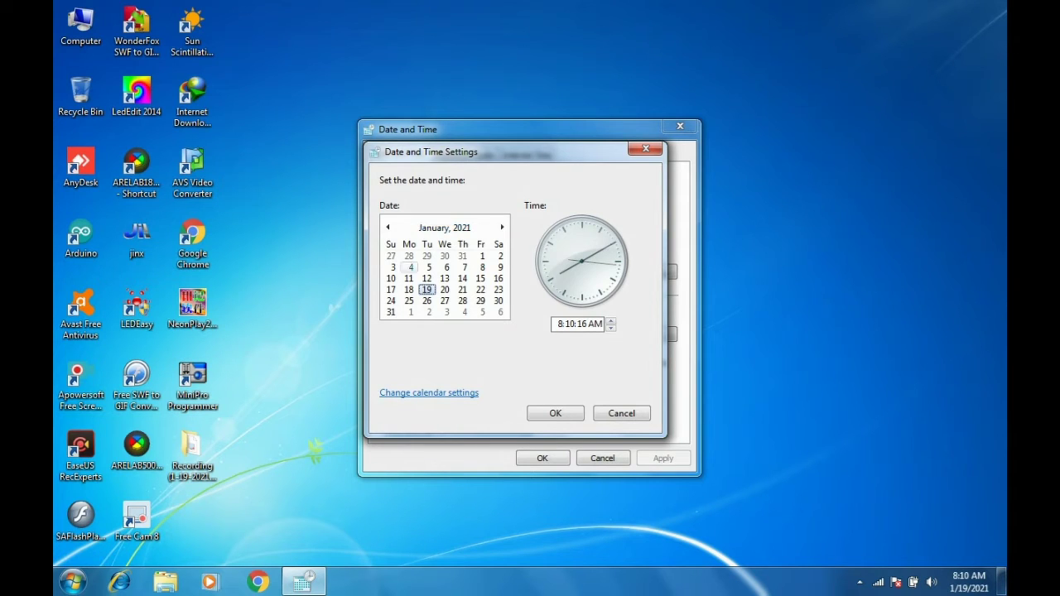
{"action": "left_click", "coordinate": [388, 226]}
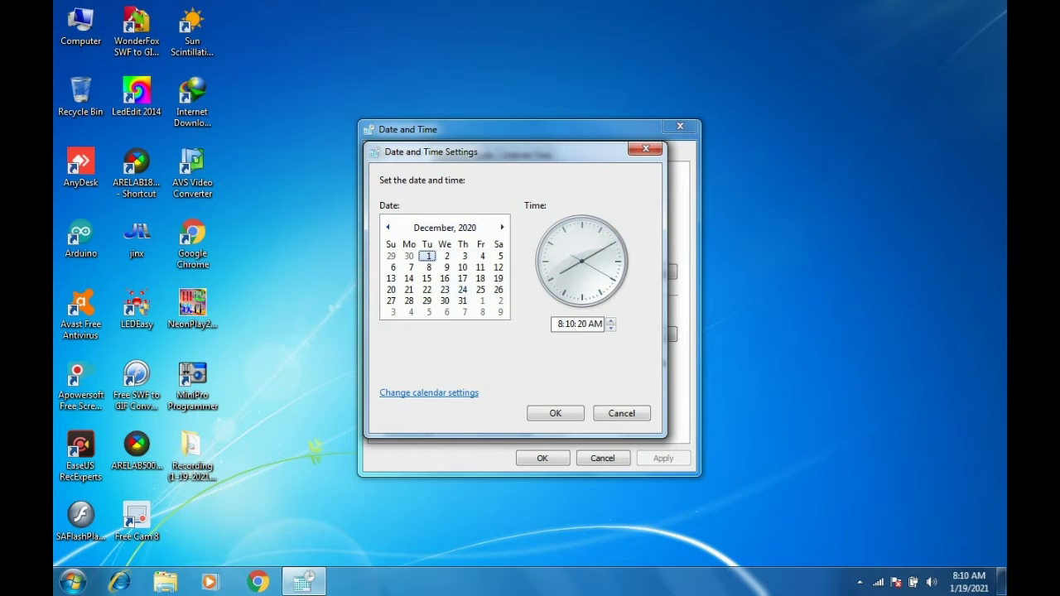
{"action": "key", "text": "Page_Up"}
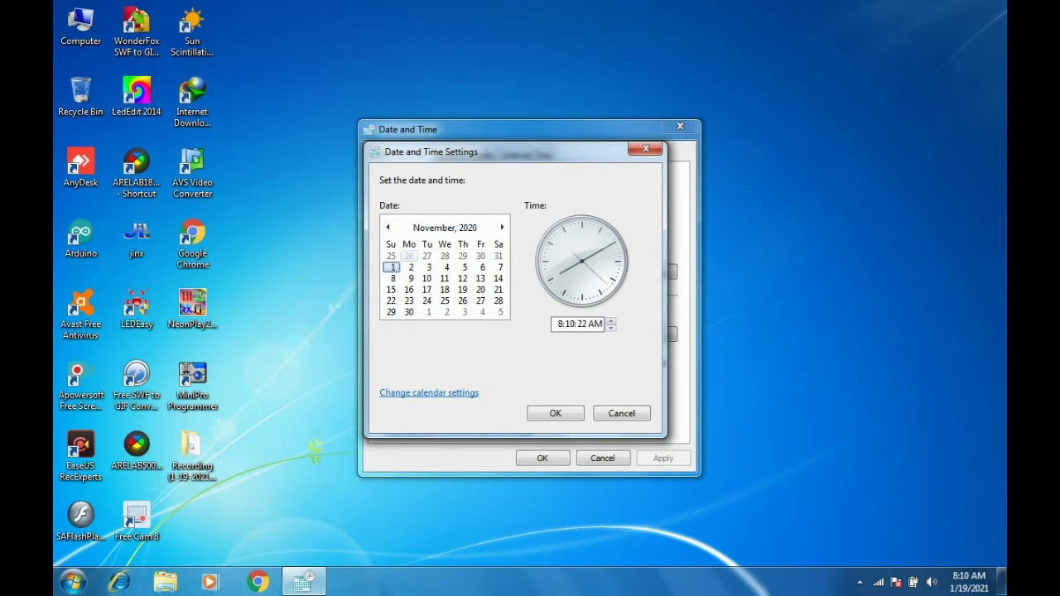
{"action": "key", "text": "Page_Up"}
{"action": "key", "text": "Page_Up"}
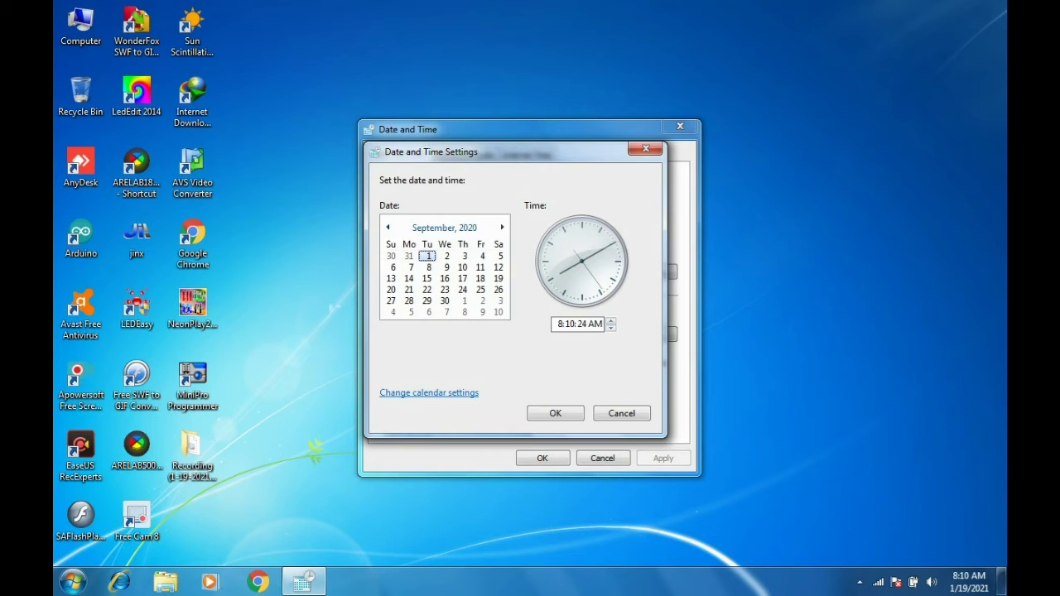
{"action": "key", "text": "Return"}
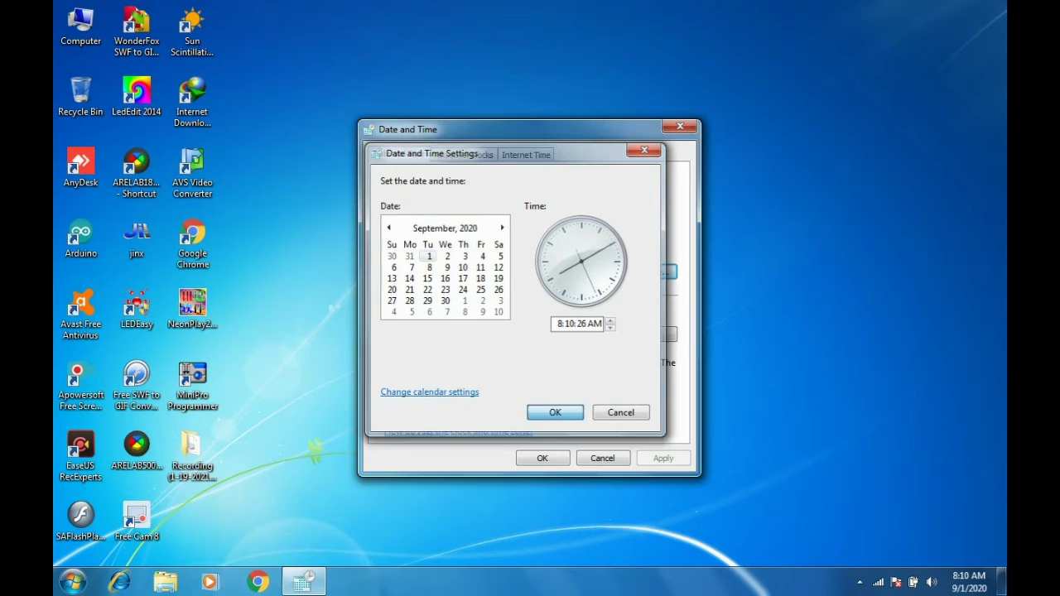
{"action": "key", "text": "Return"}
Step: Refresh the desktop and relaunch LedEdit 2014
{"action": "right_click", "coordinate": [342, 190]}
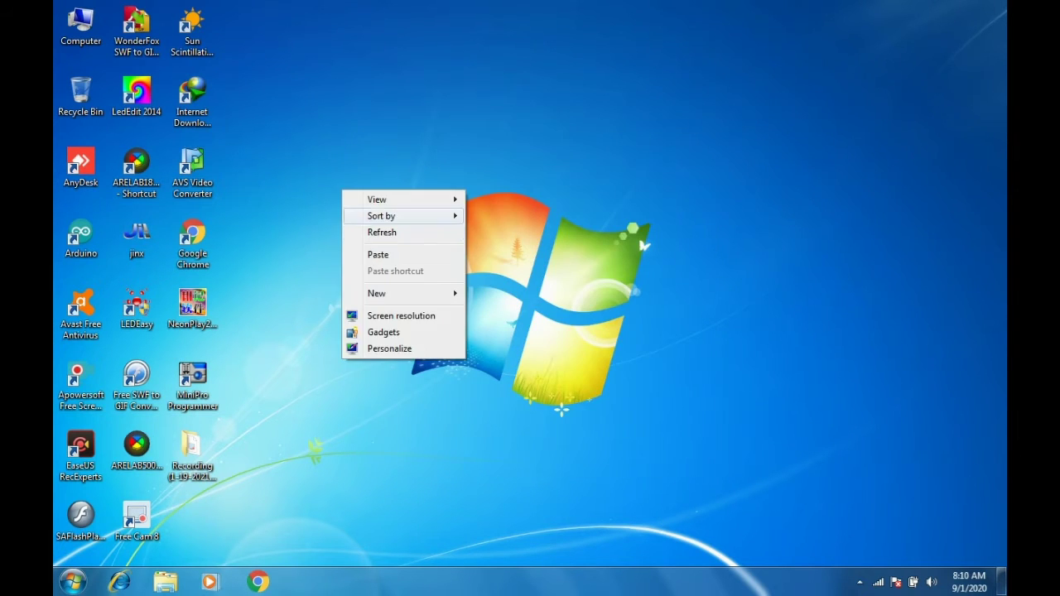
{"action": "left_click", "coordinate": [379, 233]}
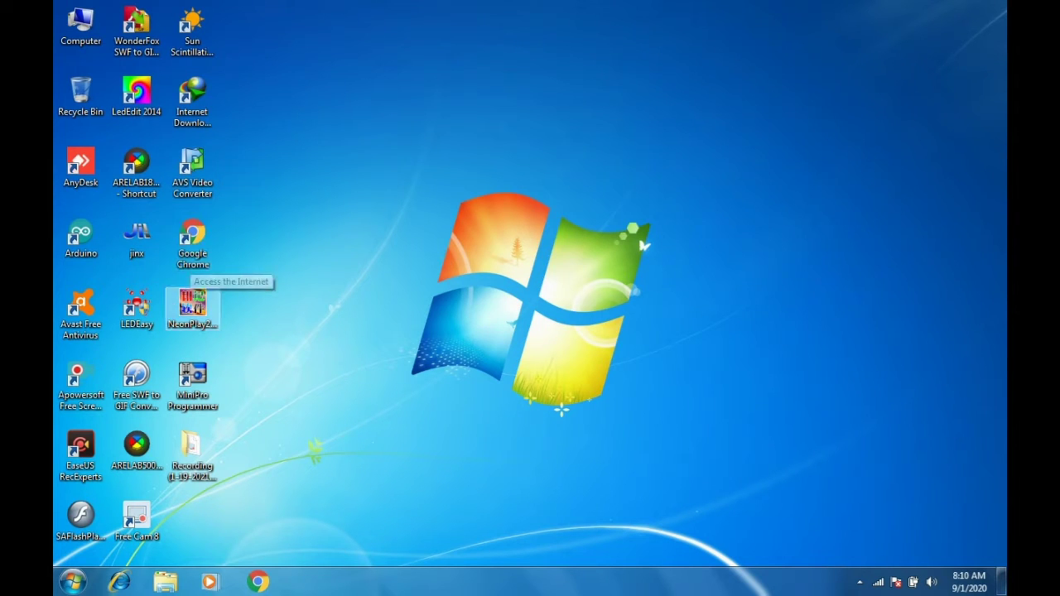
{"action": "left_click", "coordinate": [137, 96]}
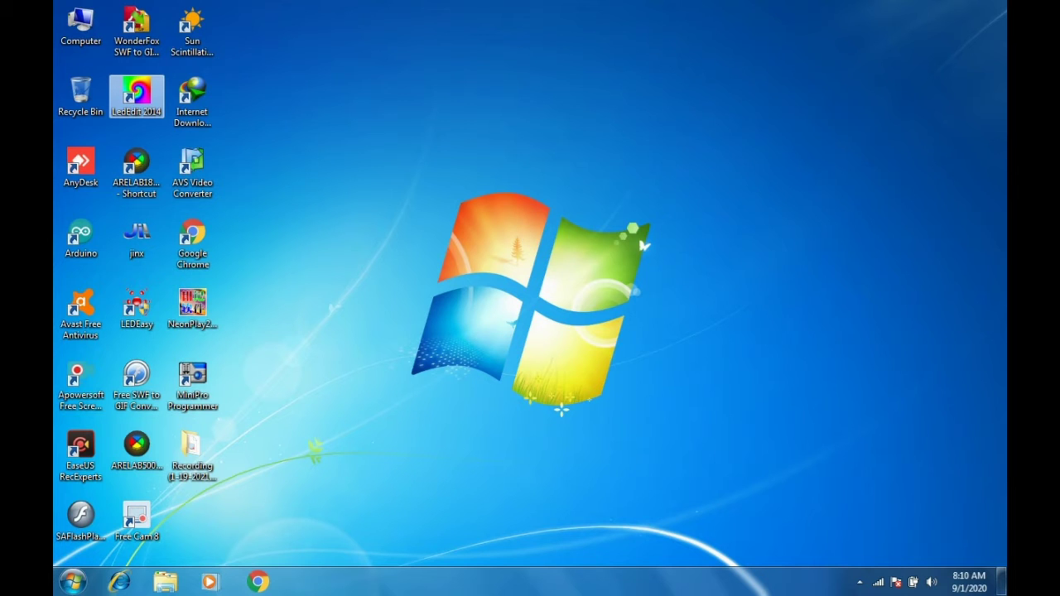
{"action": "double_click", "coordinate": [137, 95]}
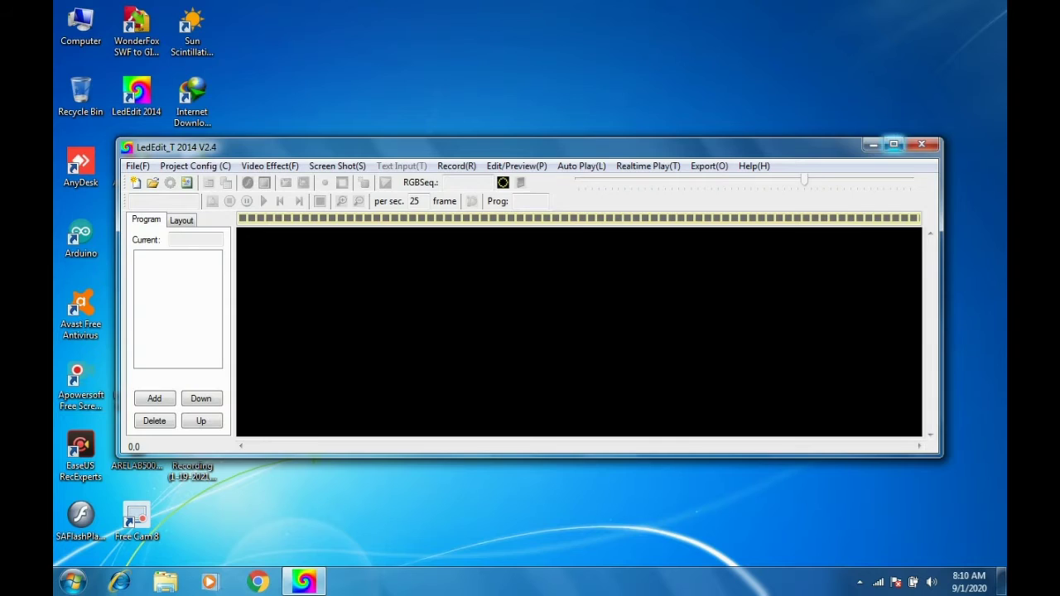
Step: Maximize the window and create a new Led1.pxb project for the T-1000S-WS2811 controller
{"action": "left_click", "coordinate": [893, 144]}
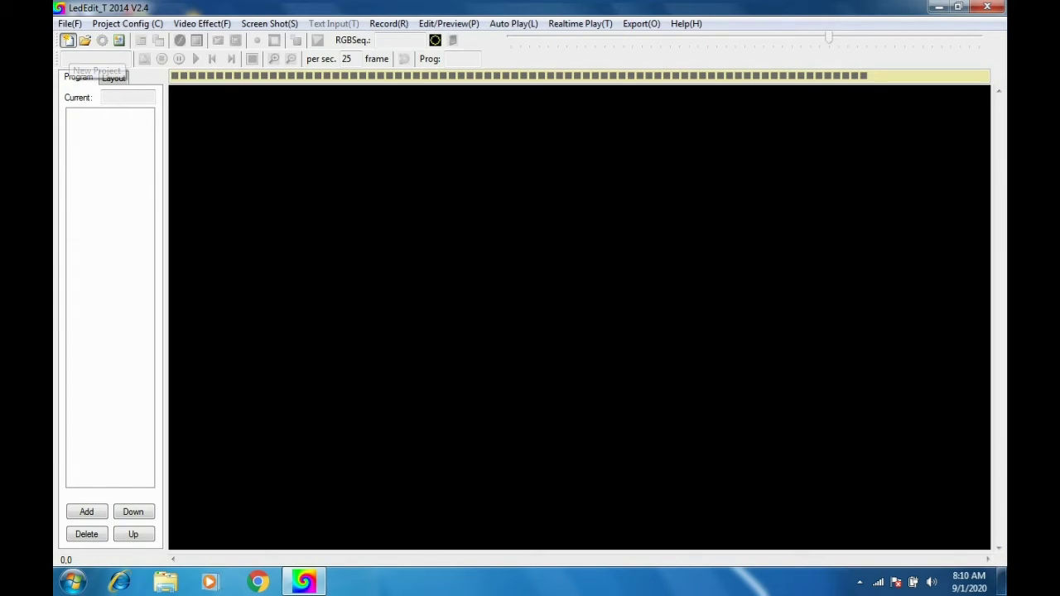
{"action": "left_click", "coordinate": [68, 41]}
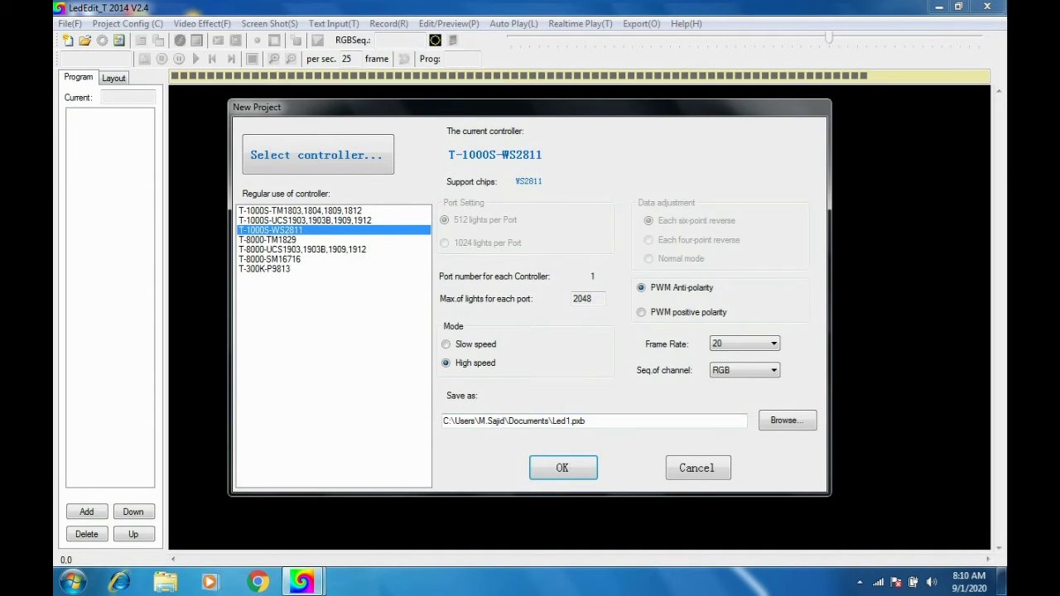
{"action": "key", "text": "Return"}
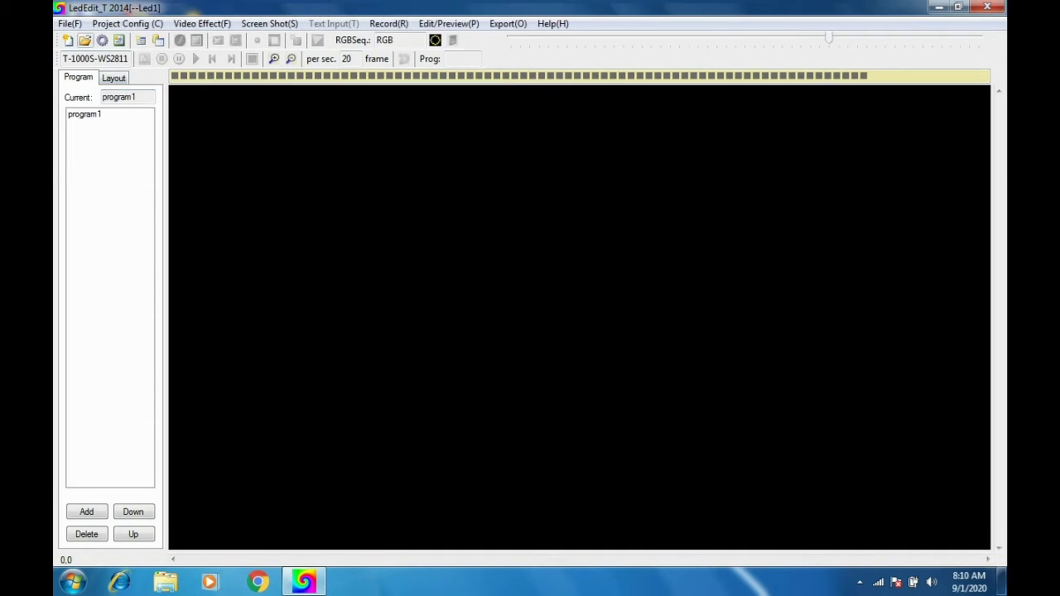
Step: Auto-configure the LED layout as 32 by 32 pixels with 2048 lights per port and the On the left horizontal pattern
{"action": "left_click", "coordinate": [102, 40]}
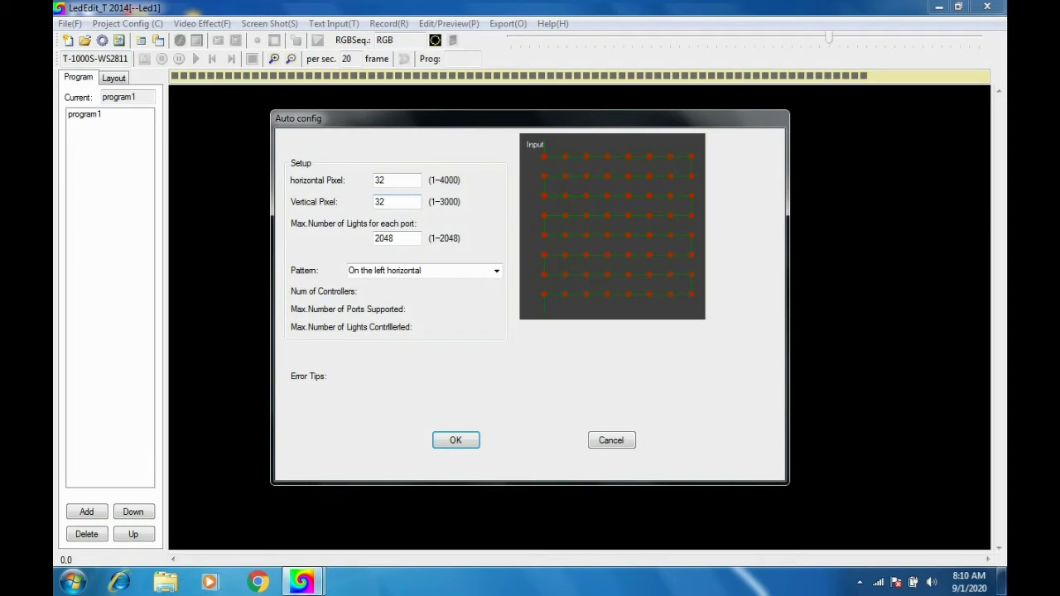
{"action": "left_click", "coordinate": [496, 271]}
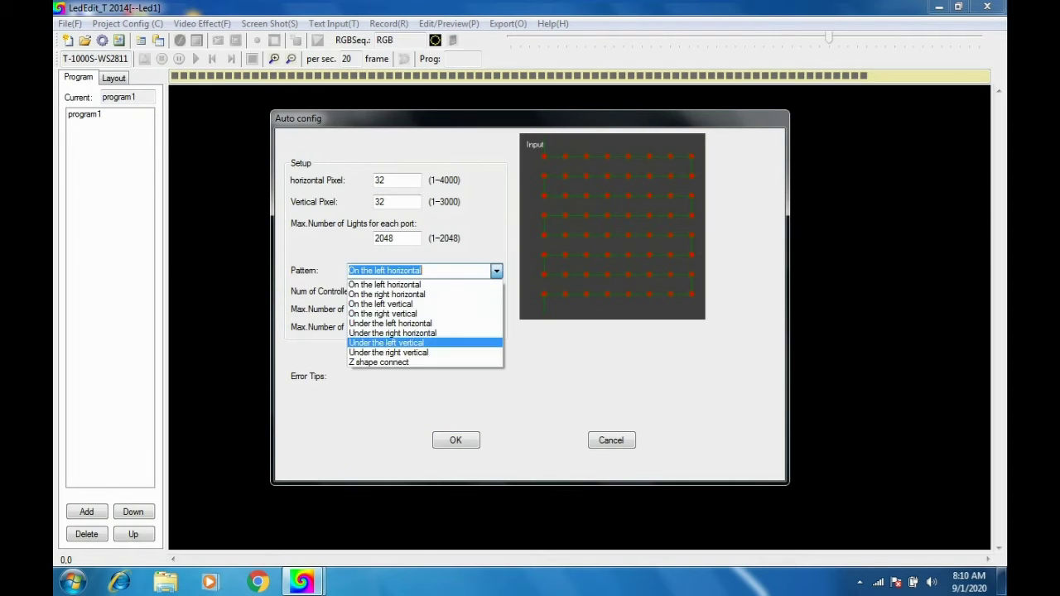
{"action": "left_click", "coordinate": [384, 284]}
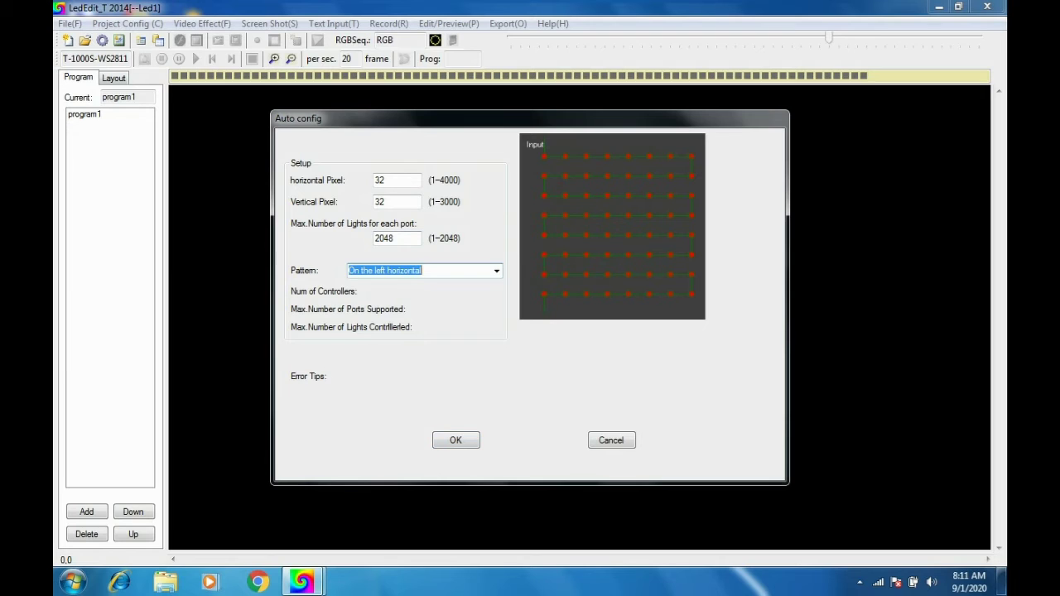
{"action": "key", "text": "Return"}
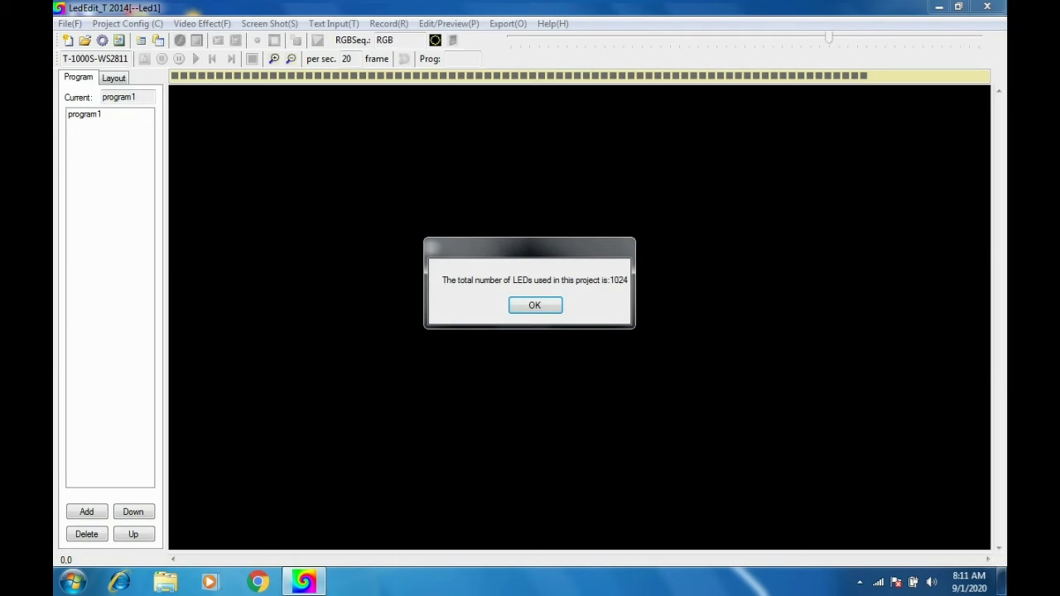
{"action": "key", "text": "Return"}
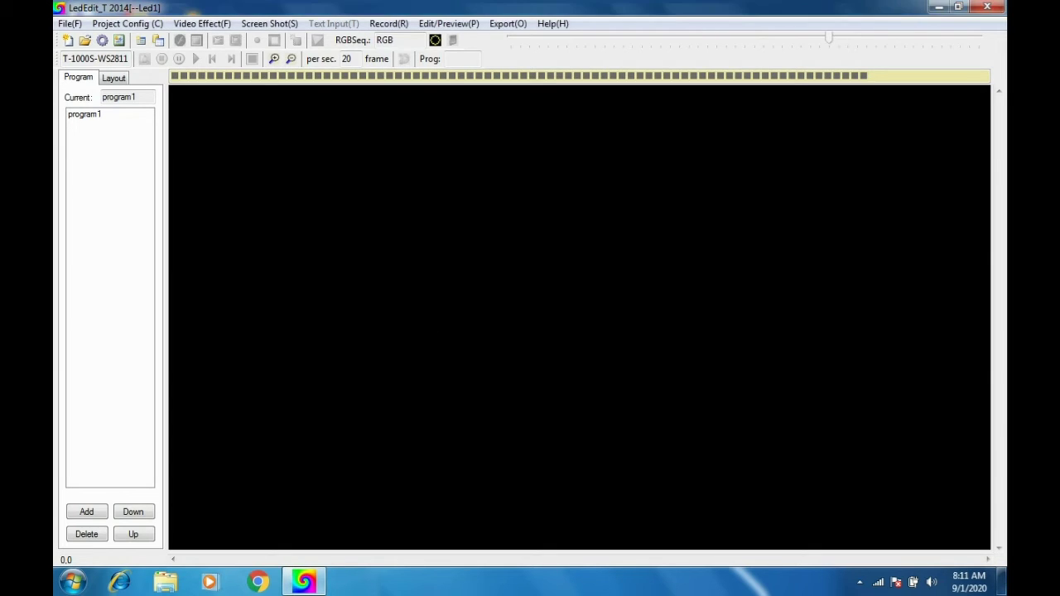
Step: Play the built-in Rectangular contraction effect on the layout and record a section of it into program1
{"action": "left_click", "coordinate": [202, 23]}
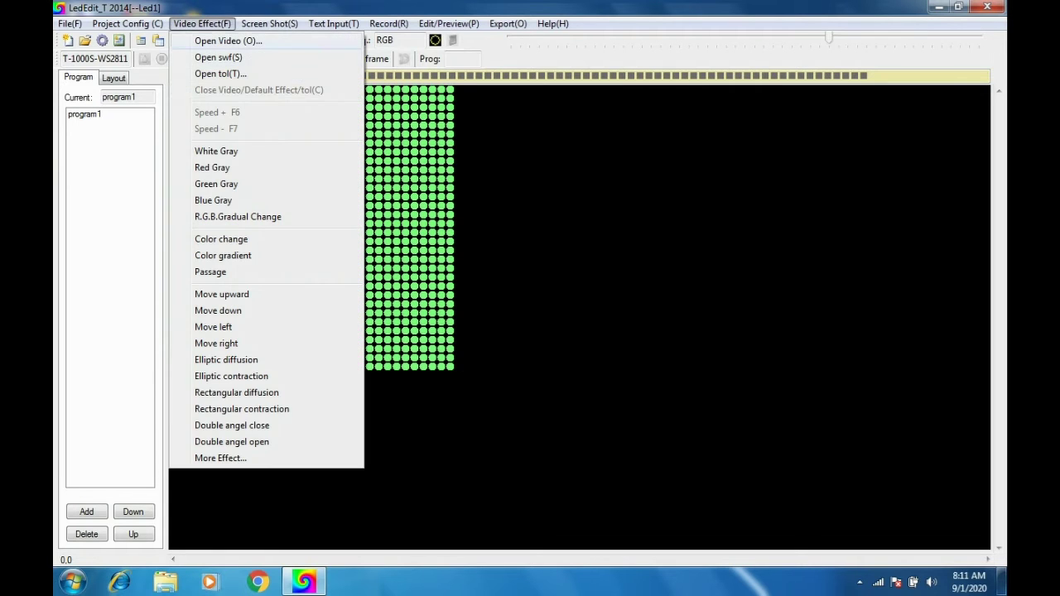
{"action": "left_click", "coordinate": [242, 409]}
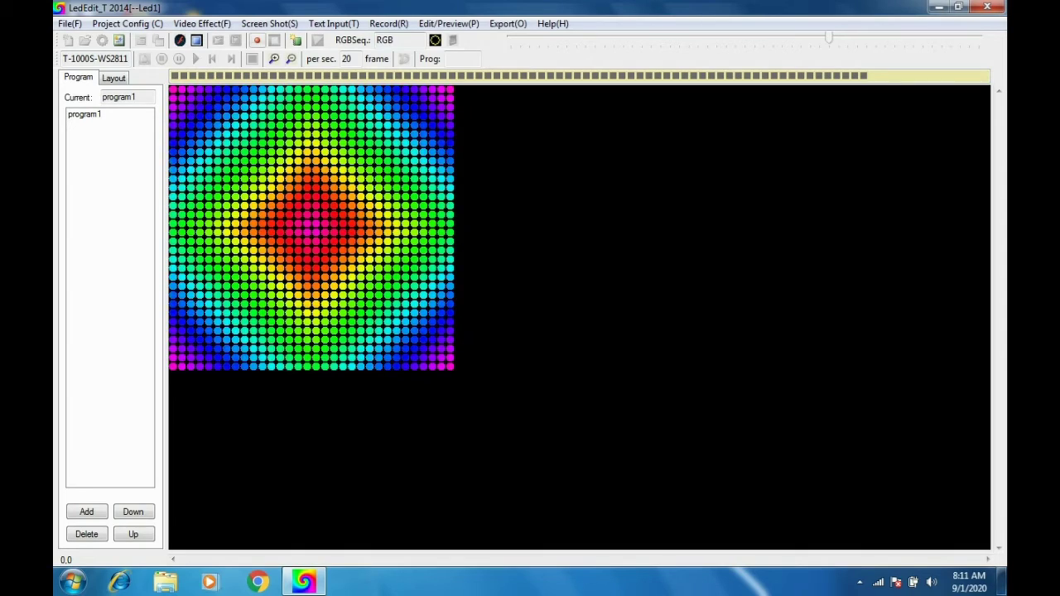
{"action": "left_click", "coordinate": [257, 40]}
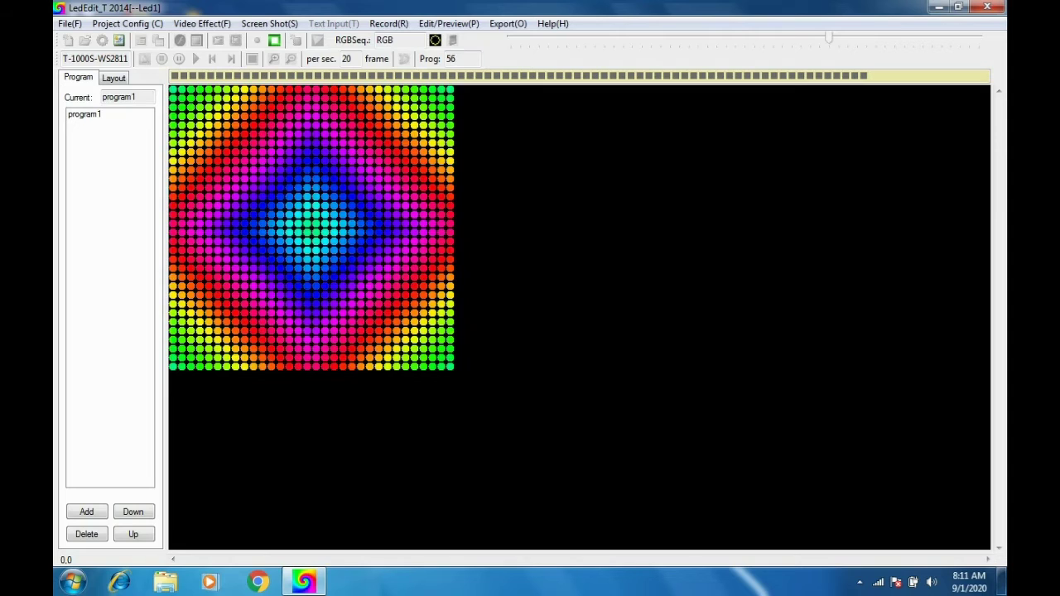
{"action": "left_click", "coordinate": [274, 40]}
Step: Start opening an SWF effect and browse to Local Disk (D:)
{"action": "left_click", "coordinate": [202, 23]}
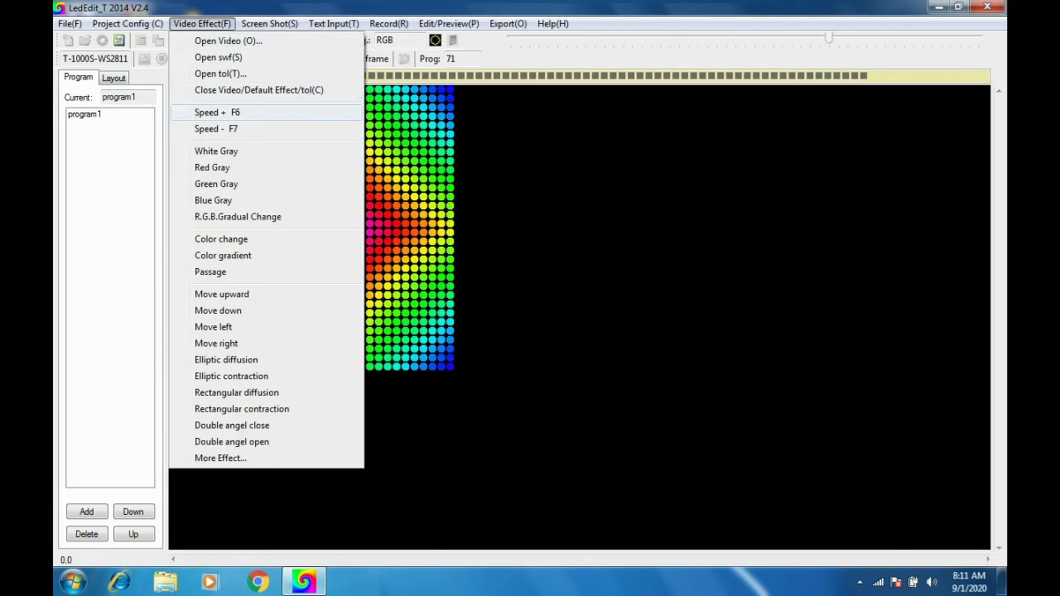
{"action": "left_click", "coordinate": [218, 57]}
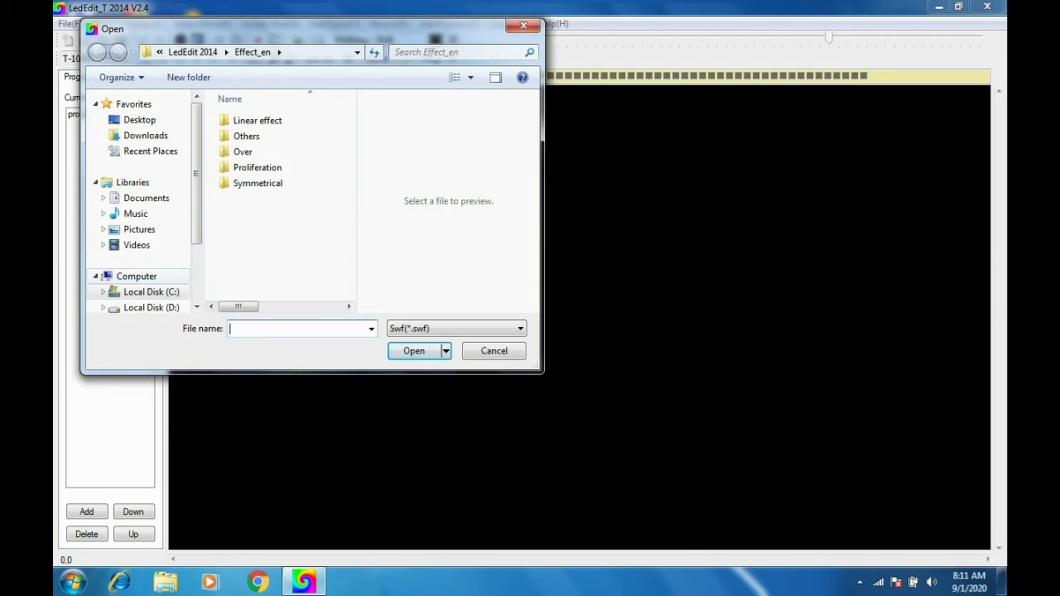
{"action": "left_click", "coordinate": [150, 307]}
{"action": "left_click", "coordinate": [151, 301]}
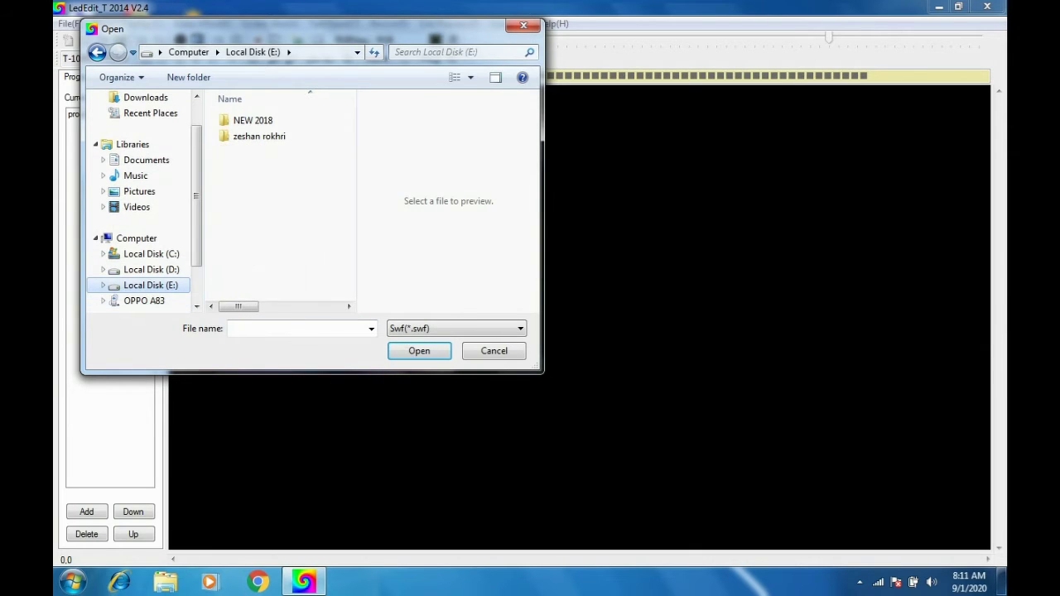
{"action": "left_click", "coordinate": [150, 269]}
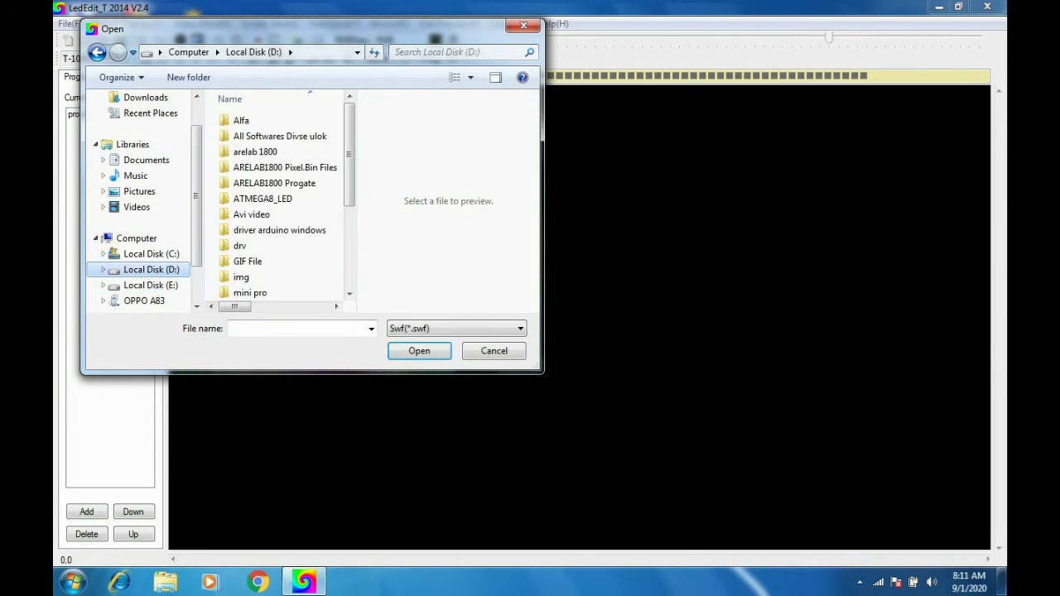
Step: Load the SWF effect 13) Diamound Center O from New tol file > NEW SWF and record a section of it
{"action": "scroll", "coordinate": [264, 229], "scroll_direction": "down", "scroll_amount": 3}
{"action": "double_click", "coordinate": [255, 183]}
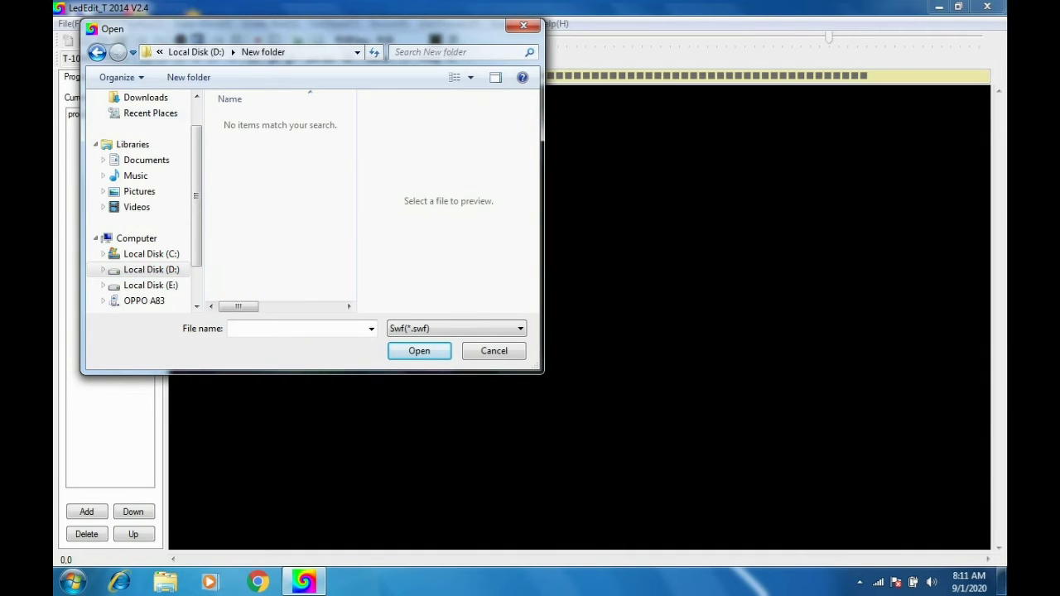
{"action": "left_click", "coordinate": [96, 53]}
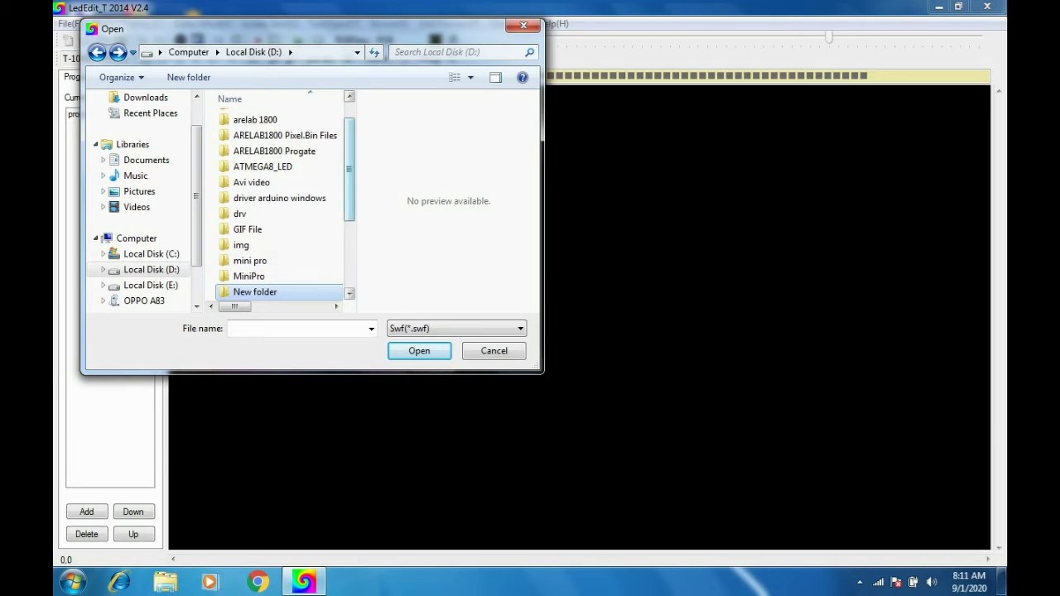
{"action": "left_click_drag", "start_coordinate": [349, 169], "coordinate": [349, 189]}
{"action": "double_click", "coordinate": [254, 274]}
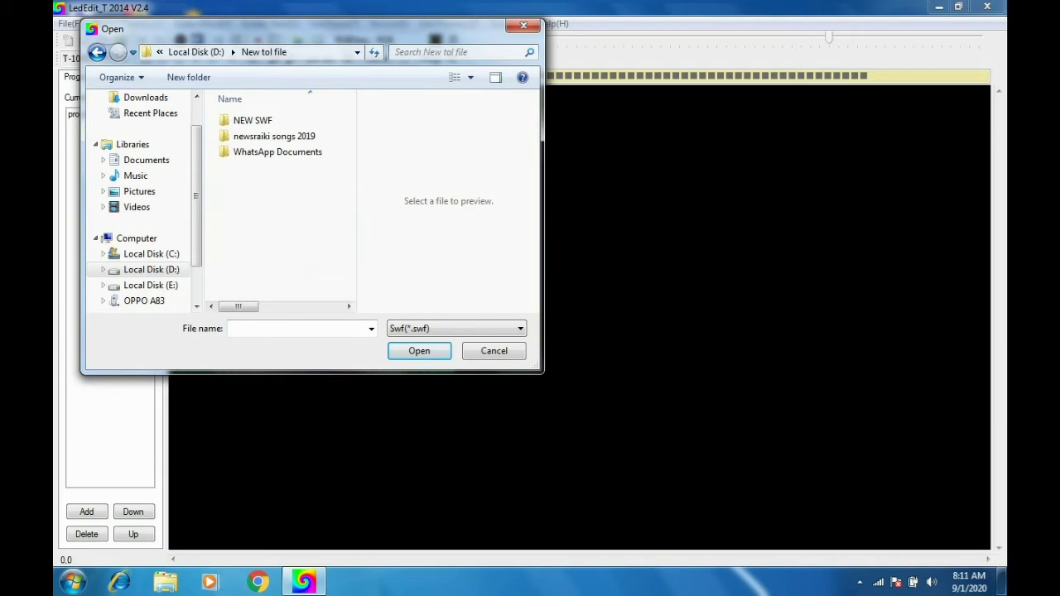
{"action": "double_click", "coordinate": [248, 121]}
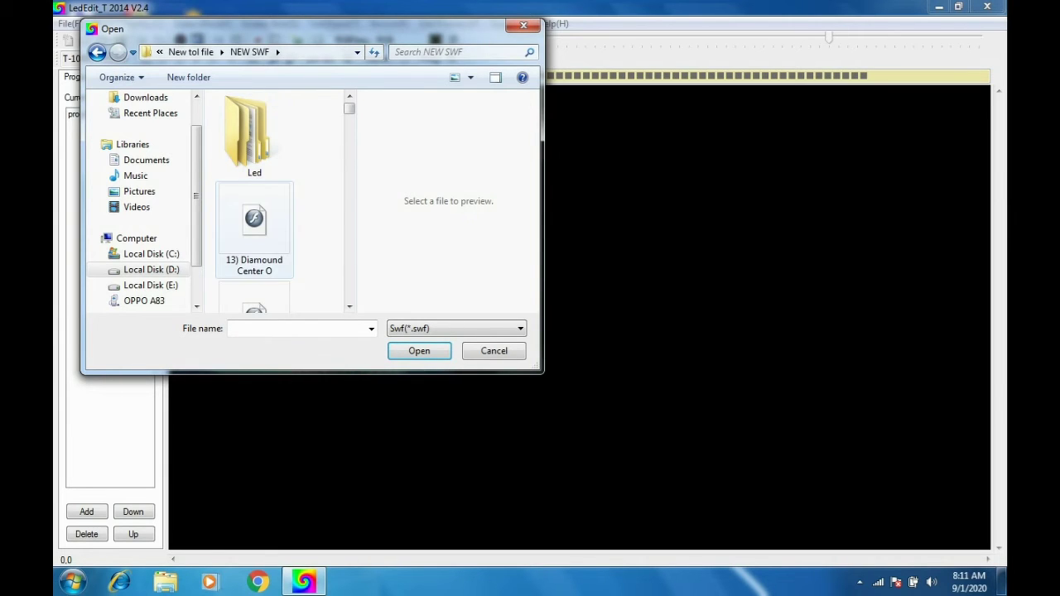
{"action": "double_click", "coordinate": [254, 228]}
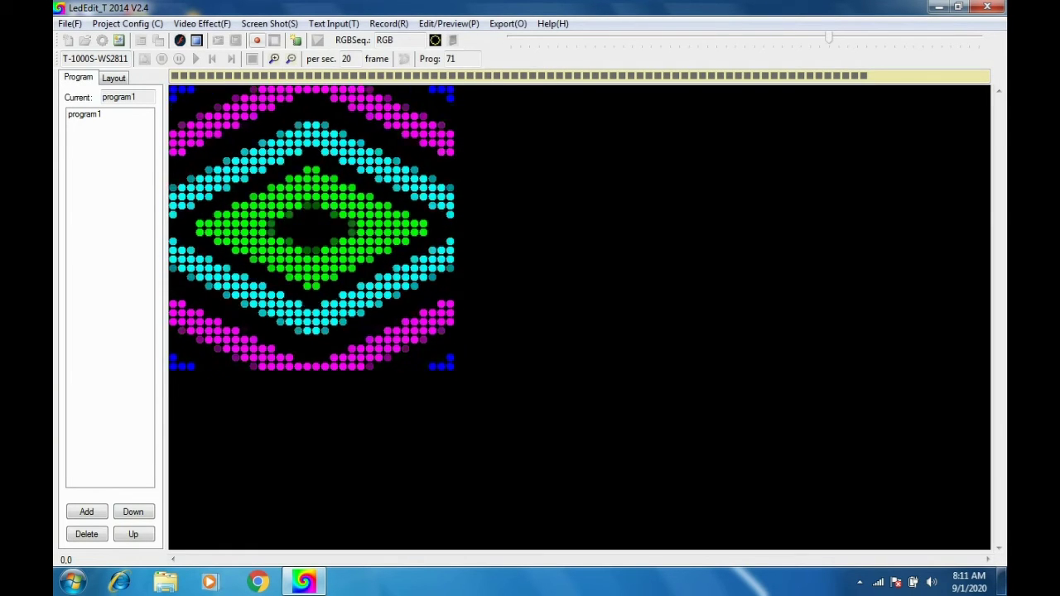
{"action": "left_click", "coordinate": [257, 40]}
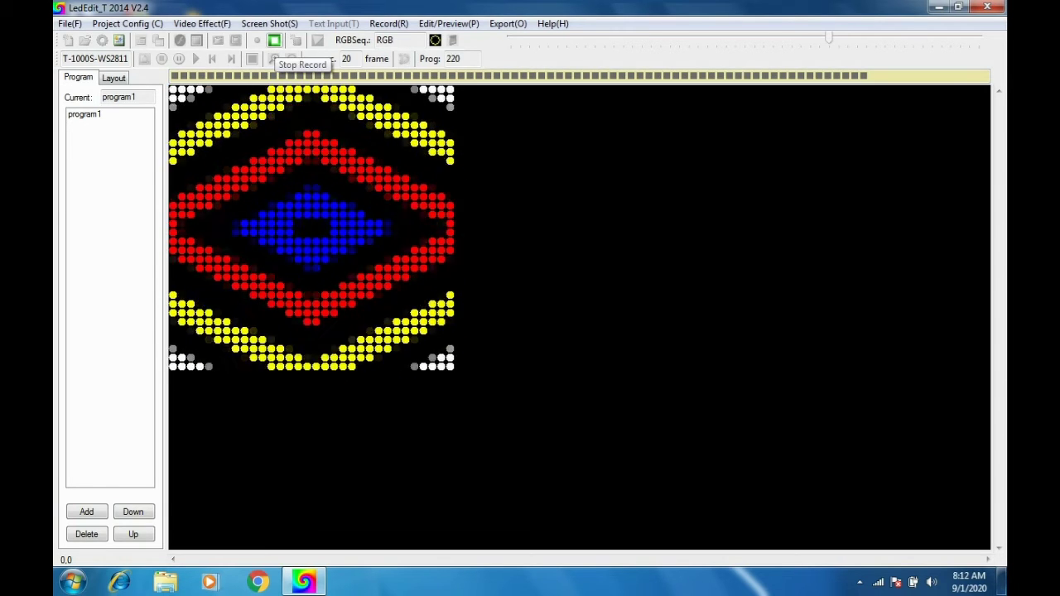
{"action": "left_click", "coordinate": [274, 40]}
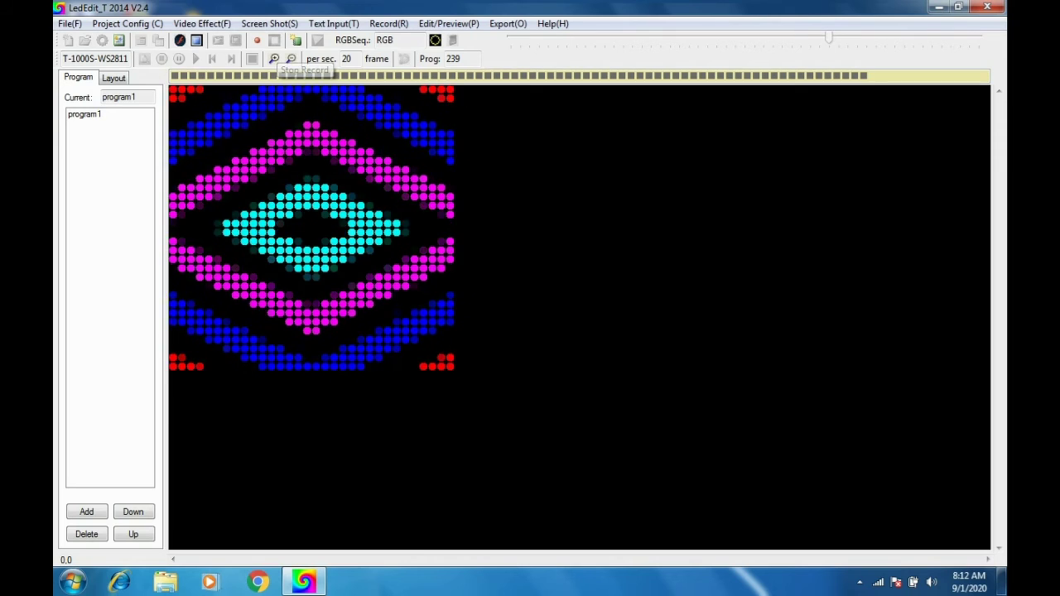
Step: Load the Right.tol effect from the NEW SWF folder and record it into program1
{"action": "left_click", "coordinate": [202, 23]}
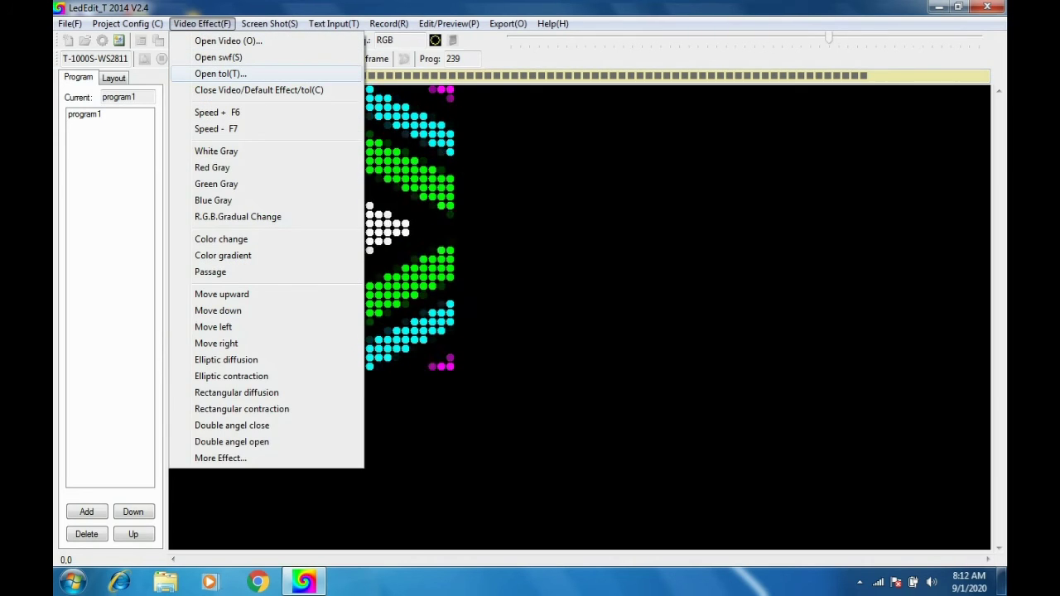
{"action": "left_click", "coordinate": [221, 74]}
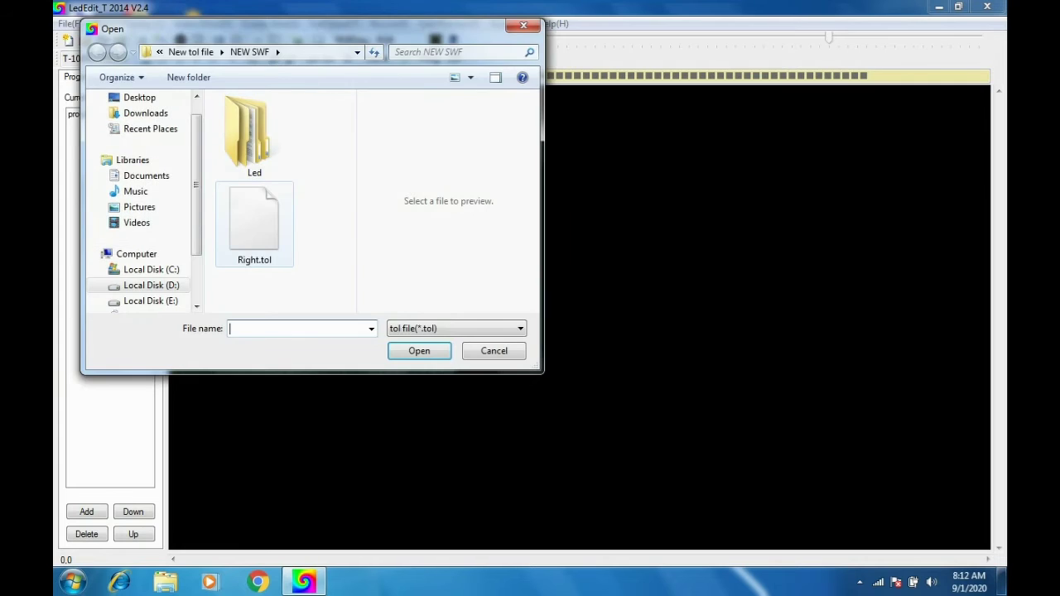
{"action": "key", "text": "Return"}
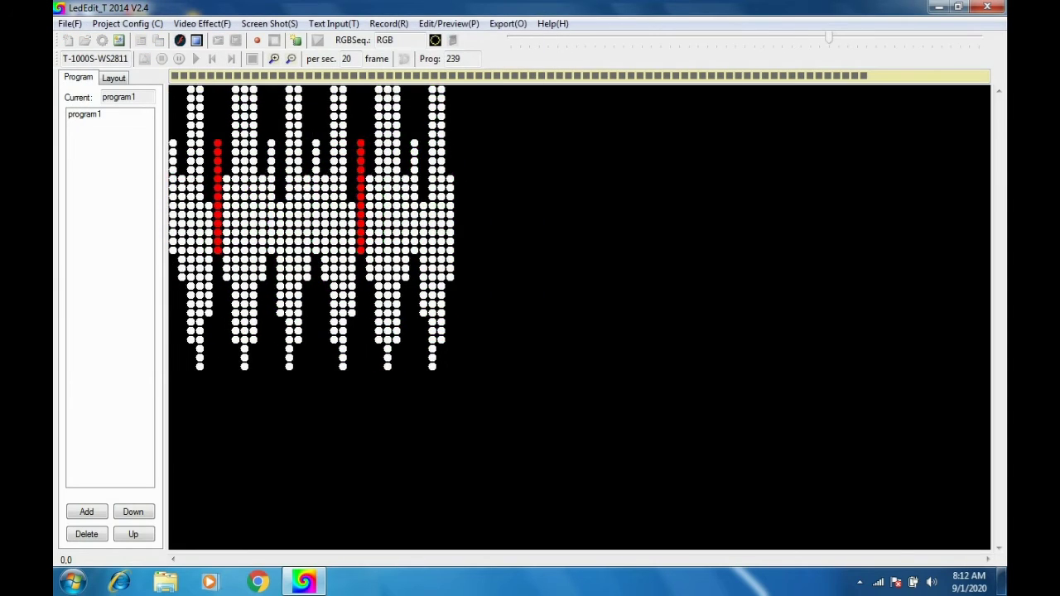
{"action": "left_click", "coordinate": [256, 40]}
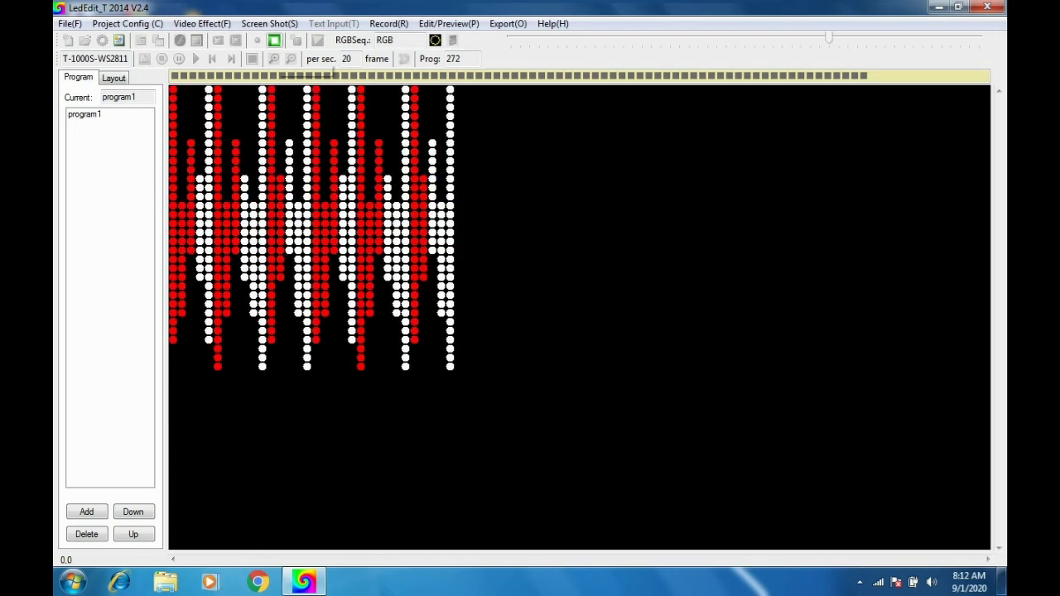
Step: Open a video effect from the NEW SWF folder, record a section of it, and close the video
{"action": "left_click", "coordinate": [202, 23]}
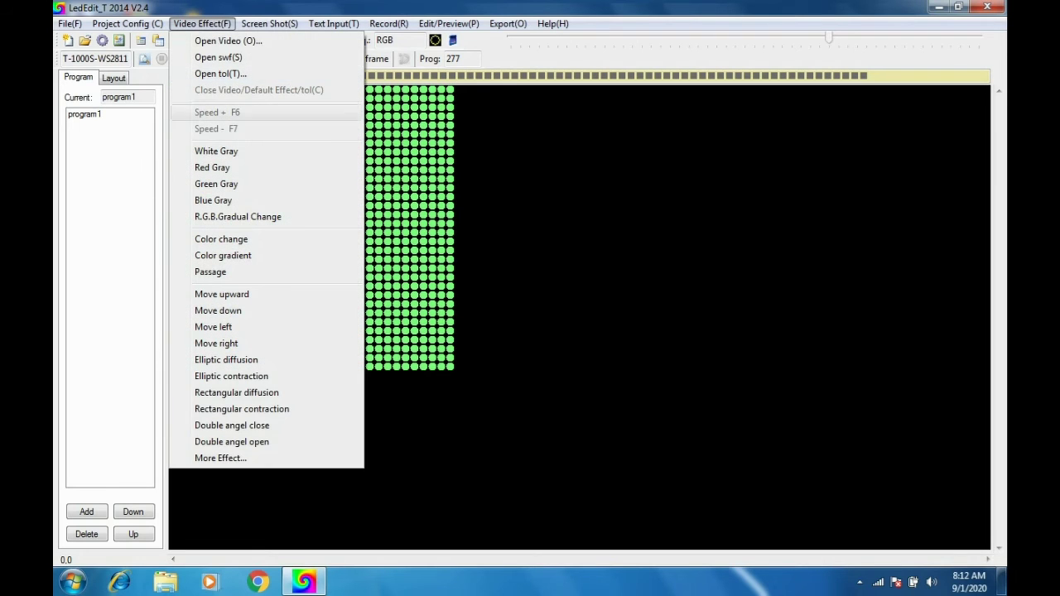
{"action": "key", "text": "Escape"}
{"action": "left_click", "coordinate": [179, 40]}
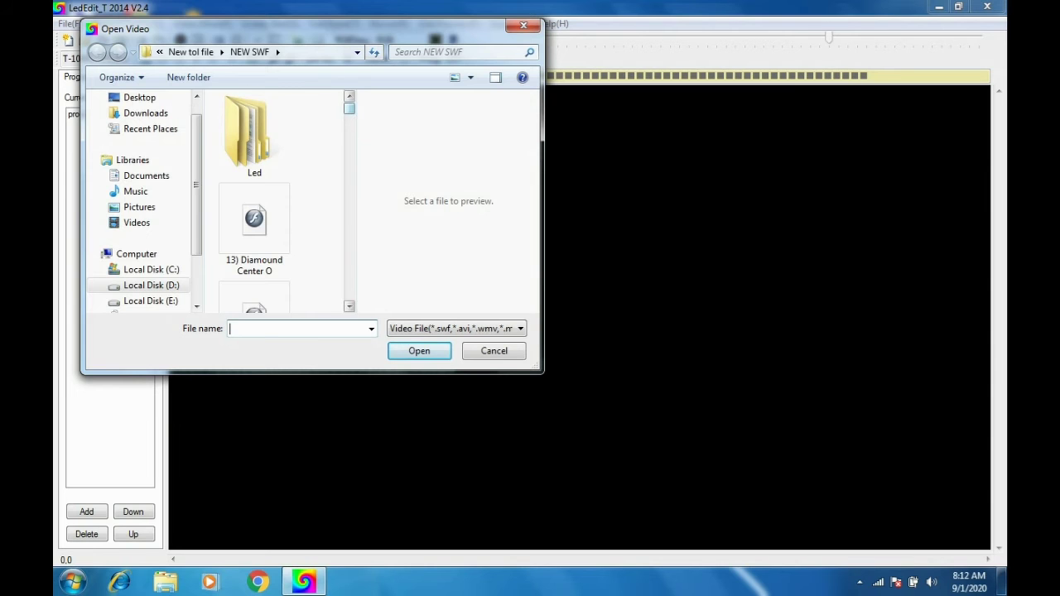
{"action": "double_click", "coordinate": [254, 223]}
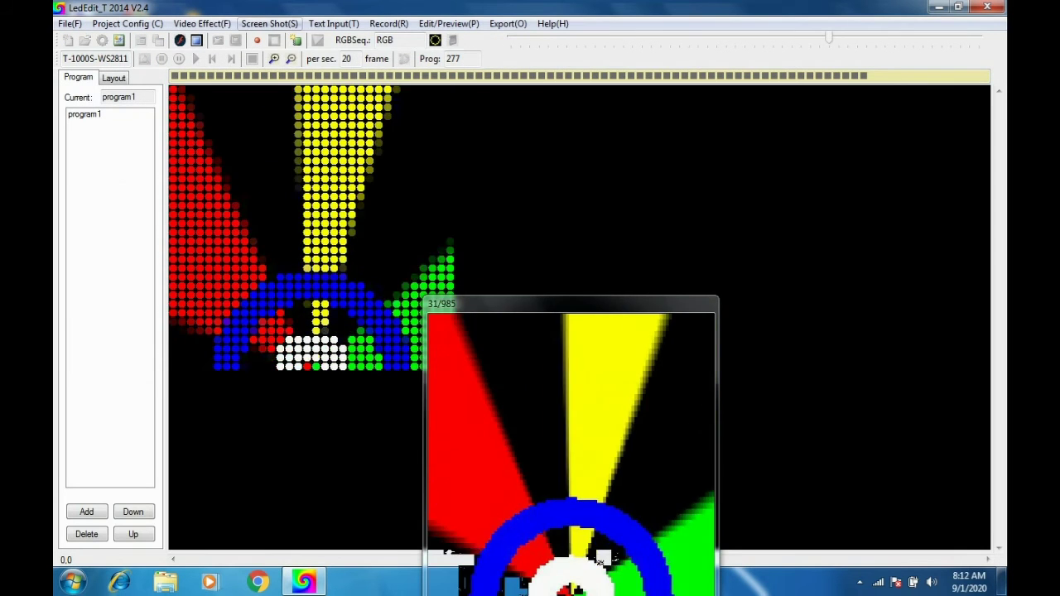
{"action": "left_click", "coordinate": [257, 40]}
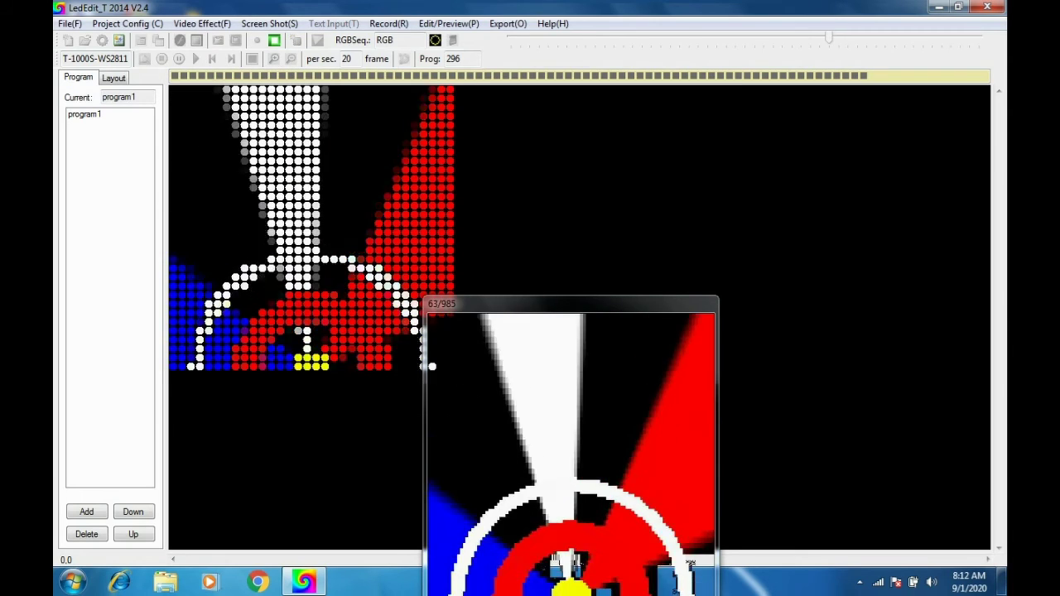
{"action": "left_click", "coordinate": [274, 41]}
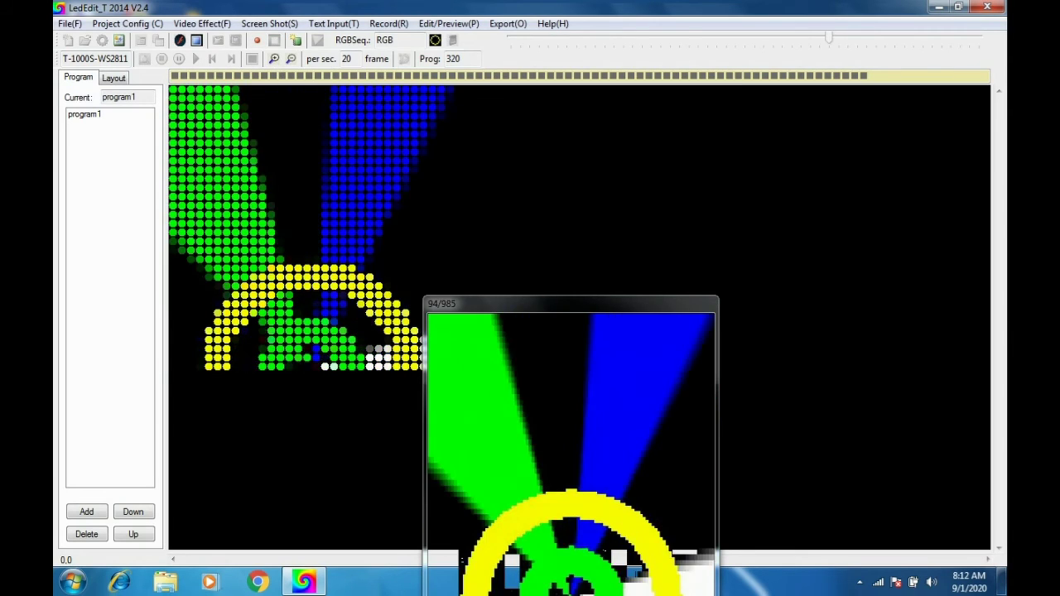
{"action": "left_click", "coordinate": [196, 40]}
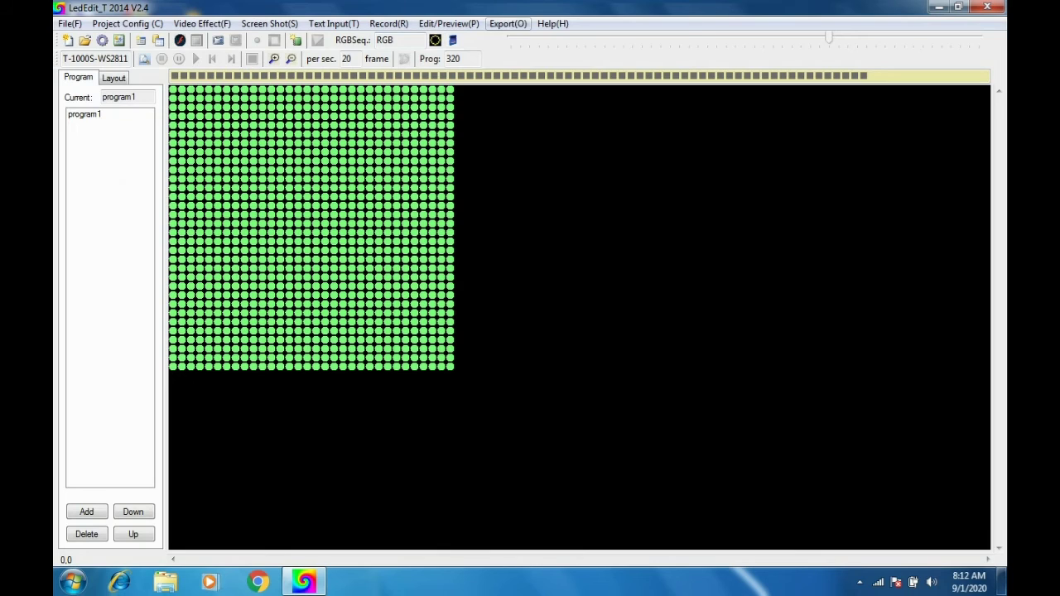
Step: Export the recorded program to the Desktop with gamma 1.8, all channels at 255, RGB sequence and program code 00
{"action": "left_click", "coordinate": [507, 23]}
{"action": "left_click", "coordinate": [553, 41]}
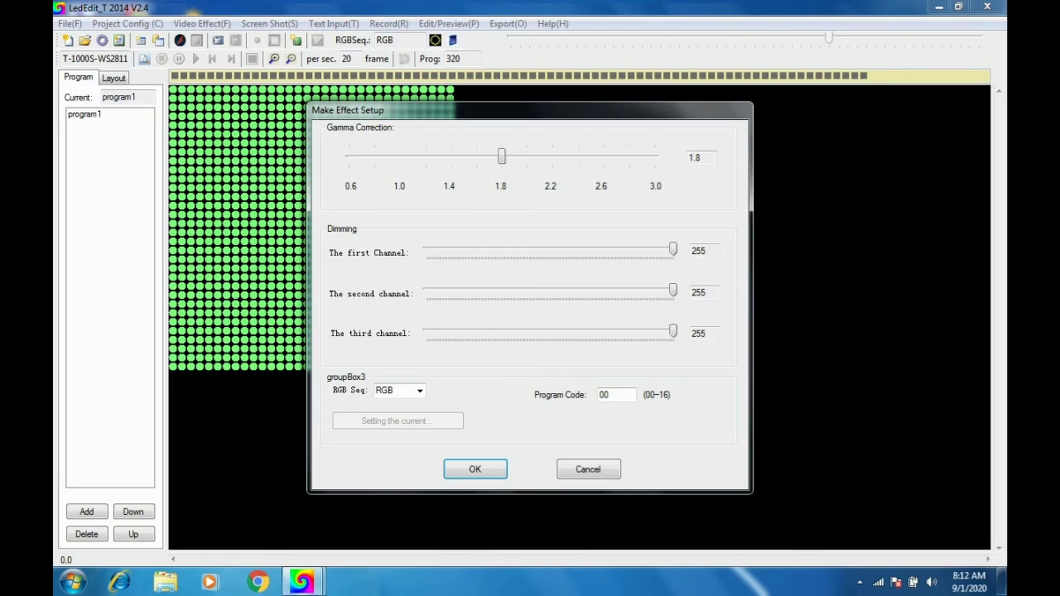
{"action": "left_click", "coordinate": [475, 468]}
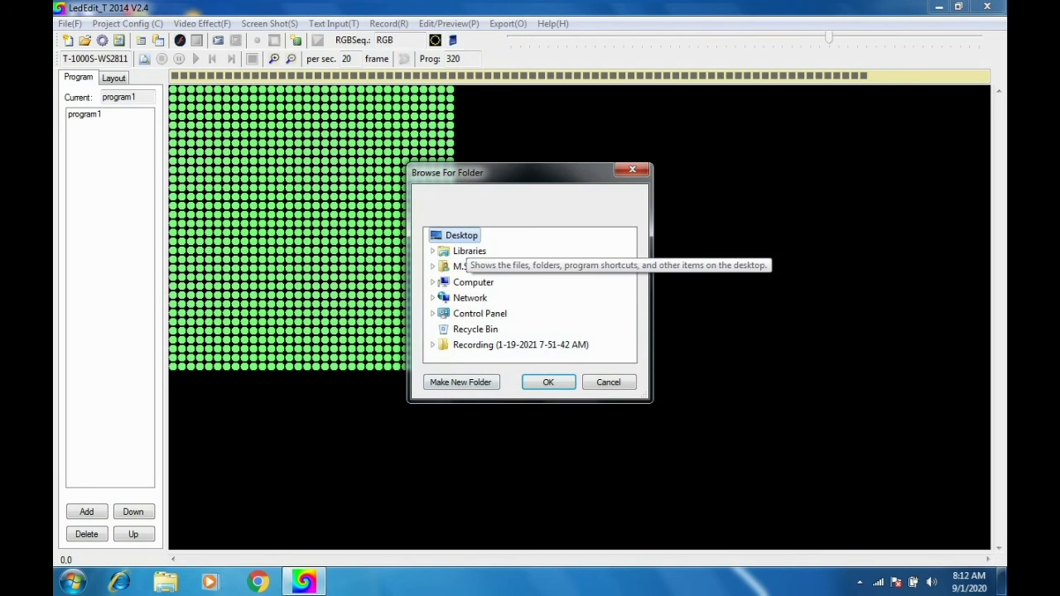
{"action": "key", "text": "Return"}
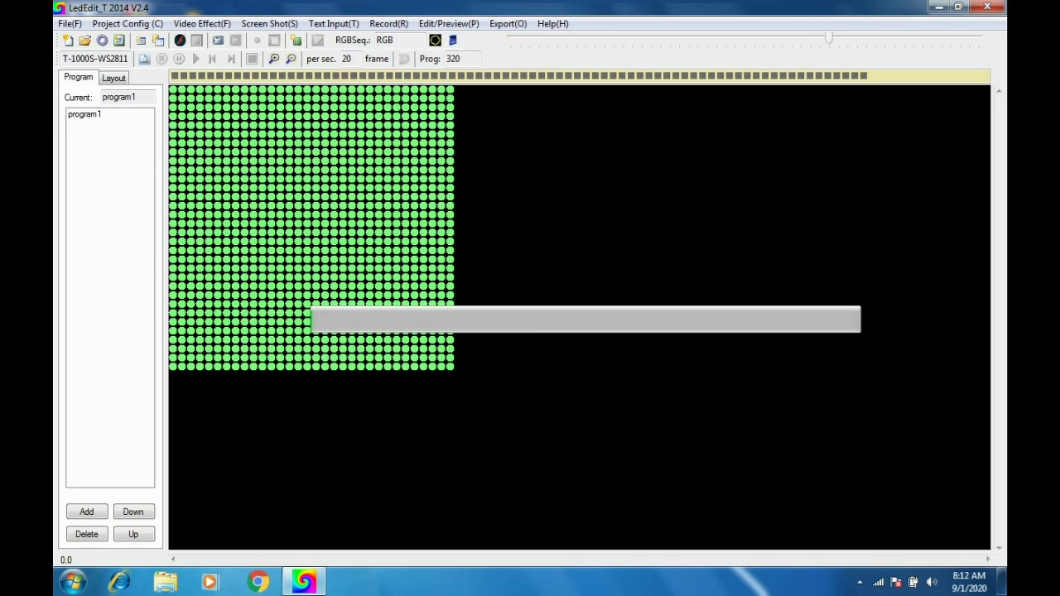
Step: Minimize LedEdit, examine the exported file in the desktop's Led > Controller-1 folder, and close the folder window
{"action": "left_click", "coordinate": [939, 7]}
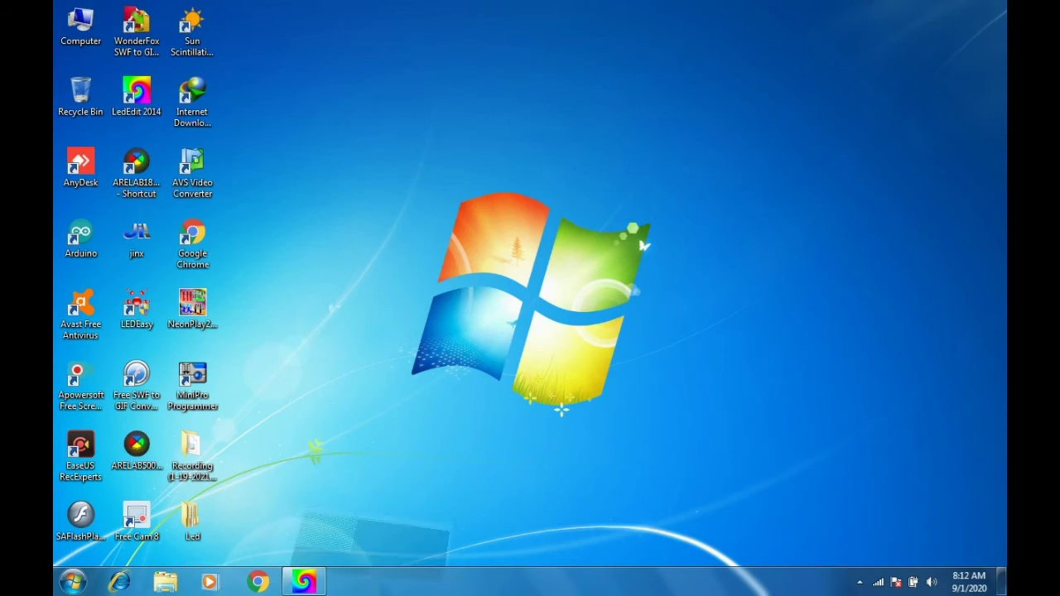
{"action": "double_click", "coordinate": [192, 520]}
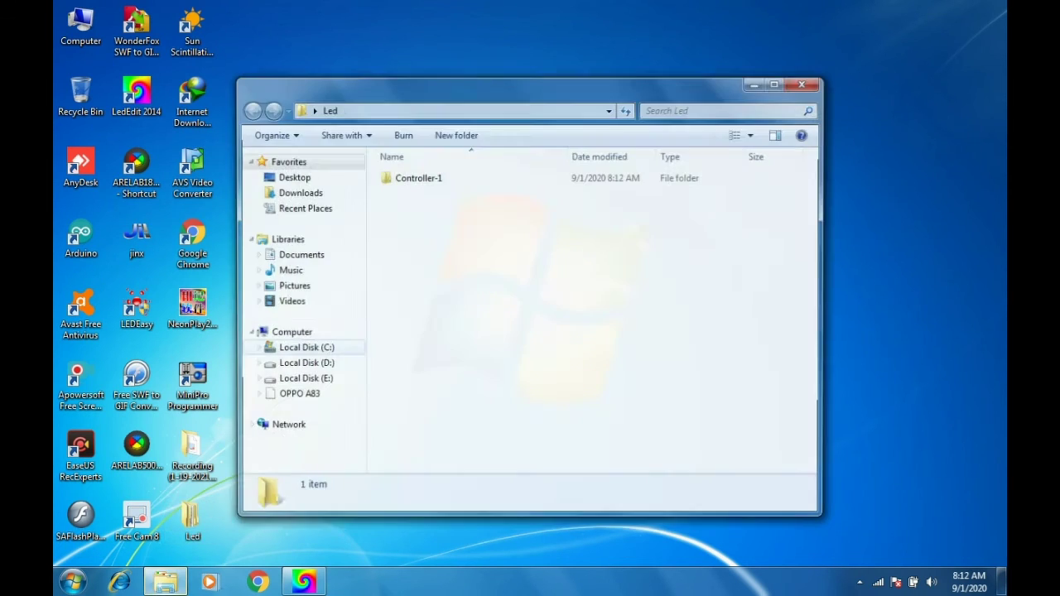
{"action": "left_click", "coordinate": [416, 178]}
{"action": "double_click", "coordinate": [416, 177]}
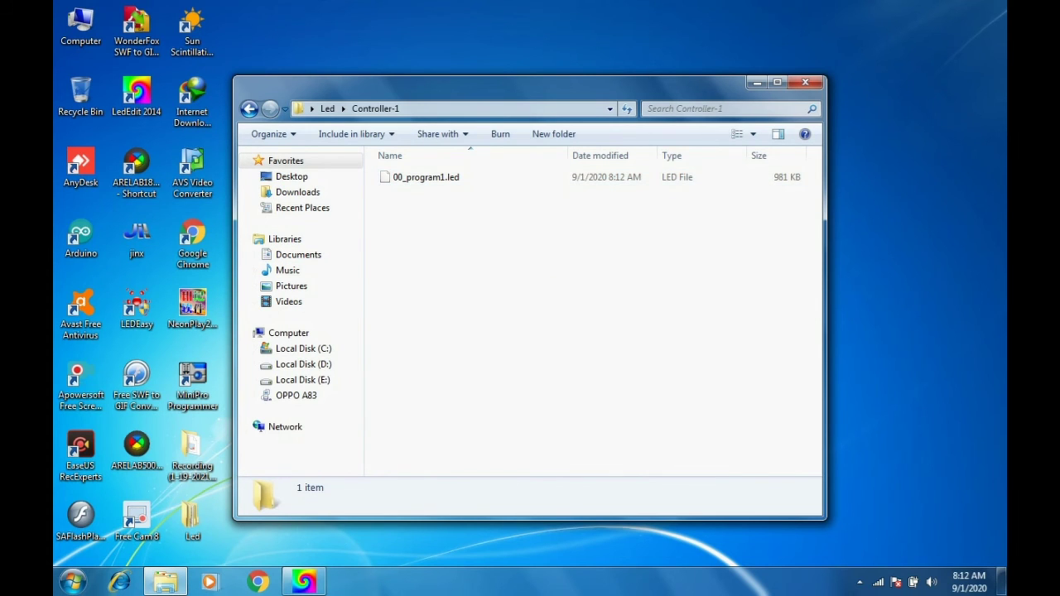
{"action": "left_click", "coordinate": [805, 82]}
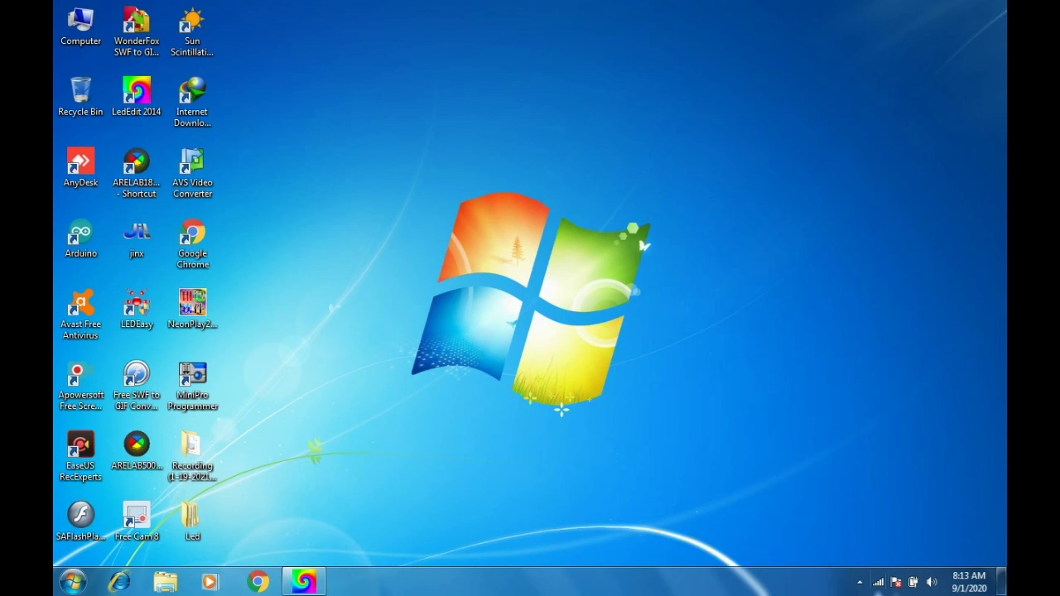
{"action": "left_click", "coordinate": [860, 582]}
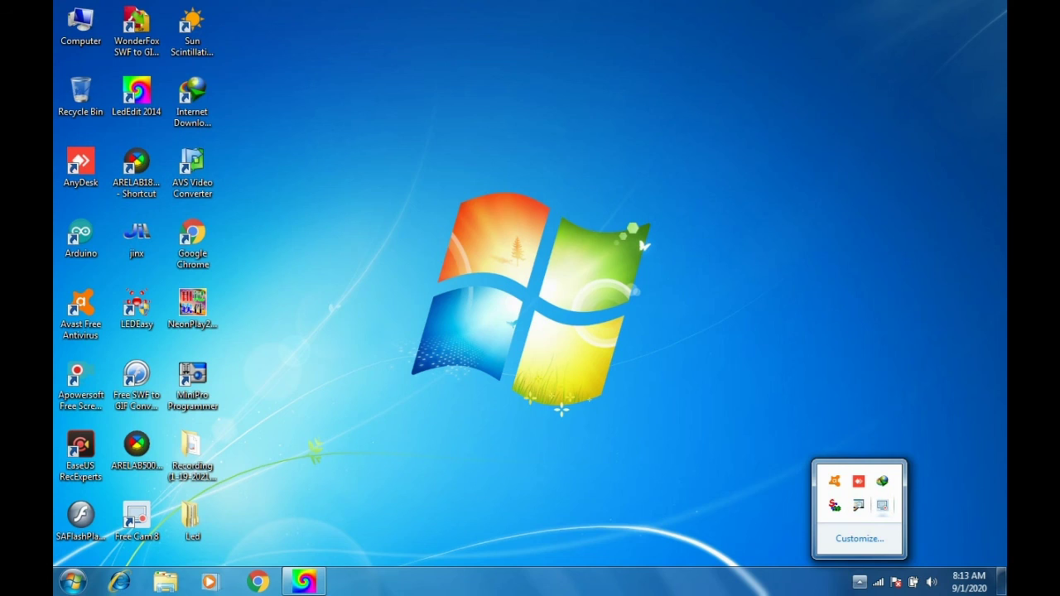